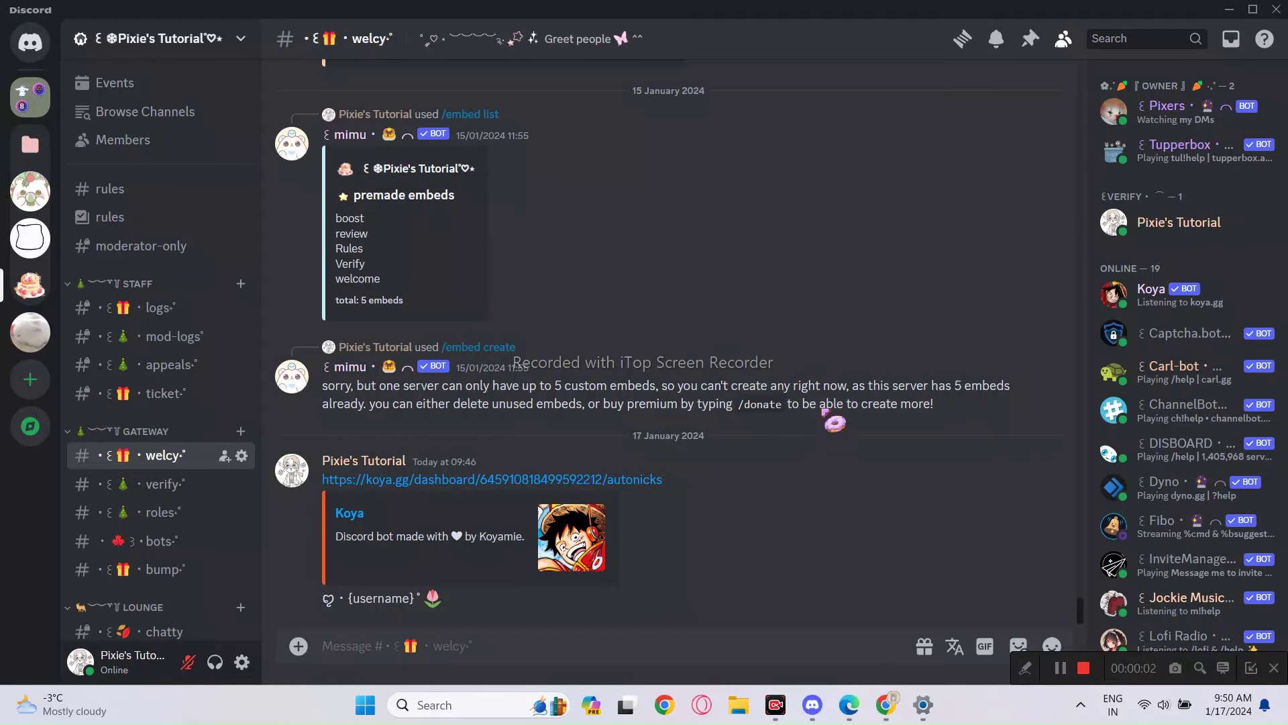
click(1147, 295)
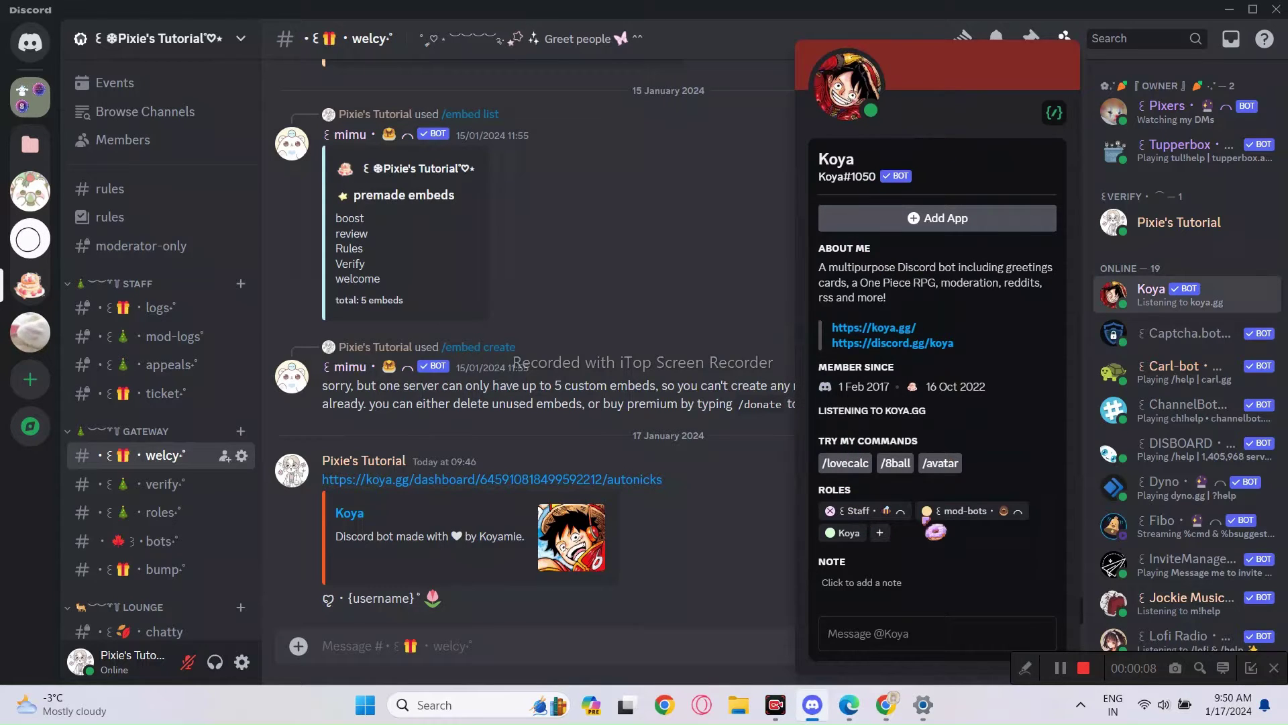
click(689, 338)
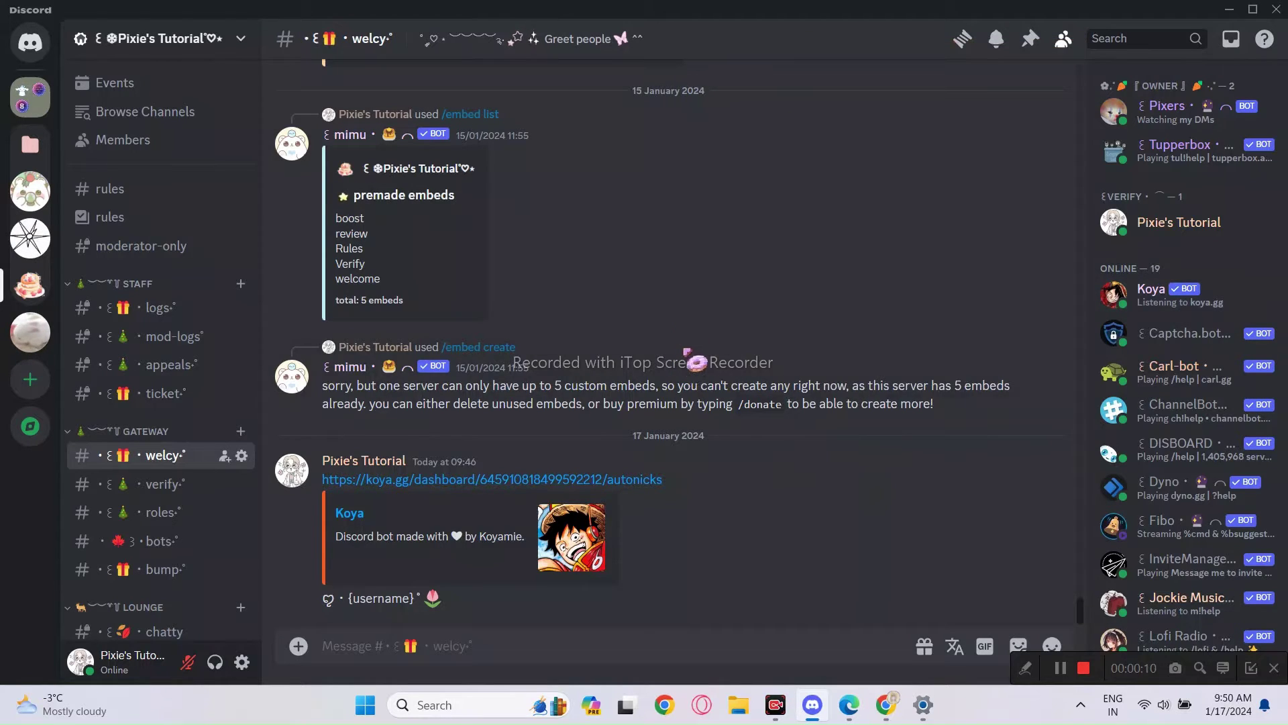
click(239, 49)
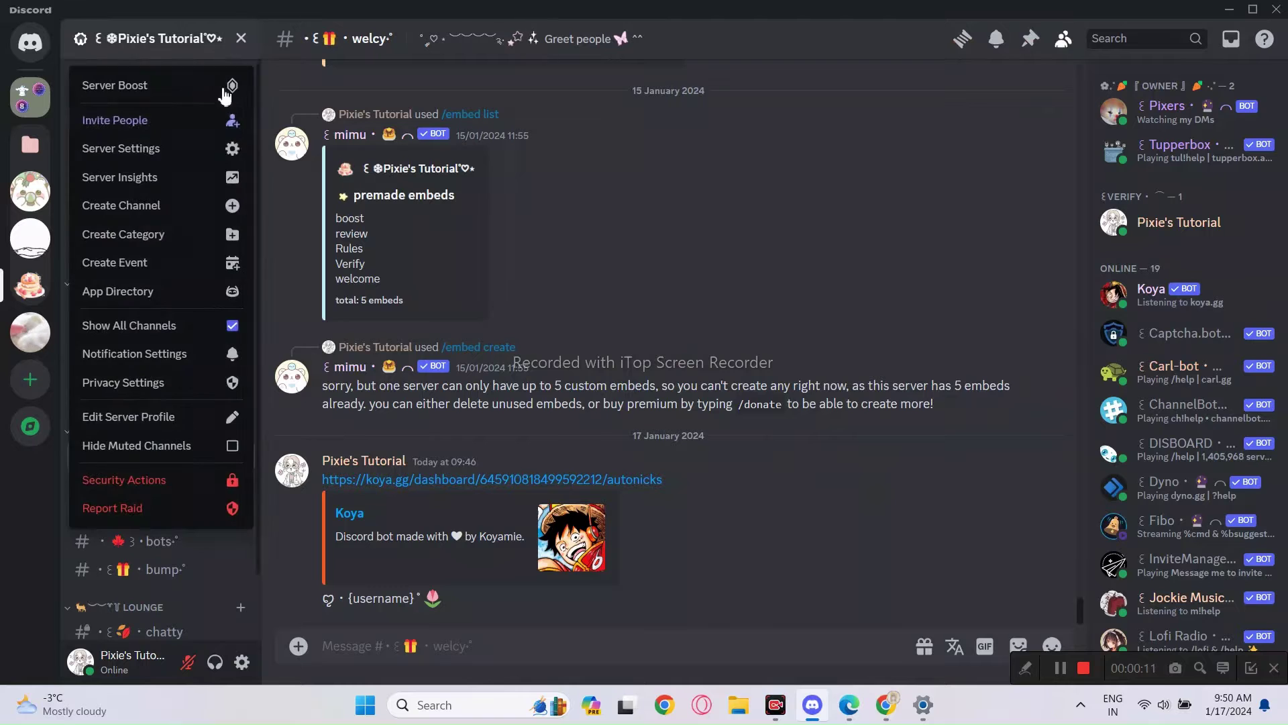
In Server Settings > Roles, drag the Koya role to just below Fibo and save the changes.
click(172, 148)
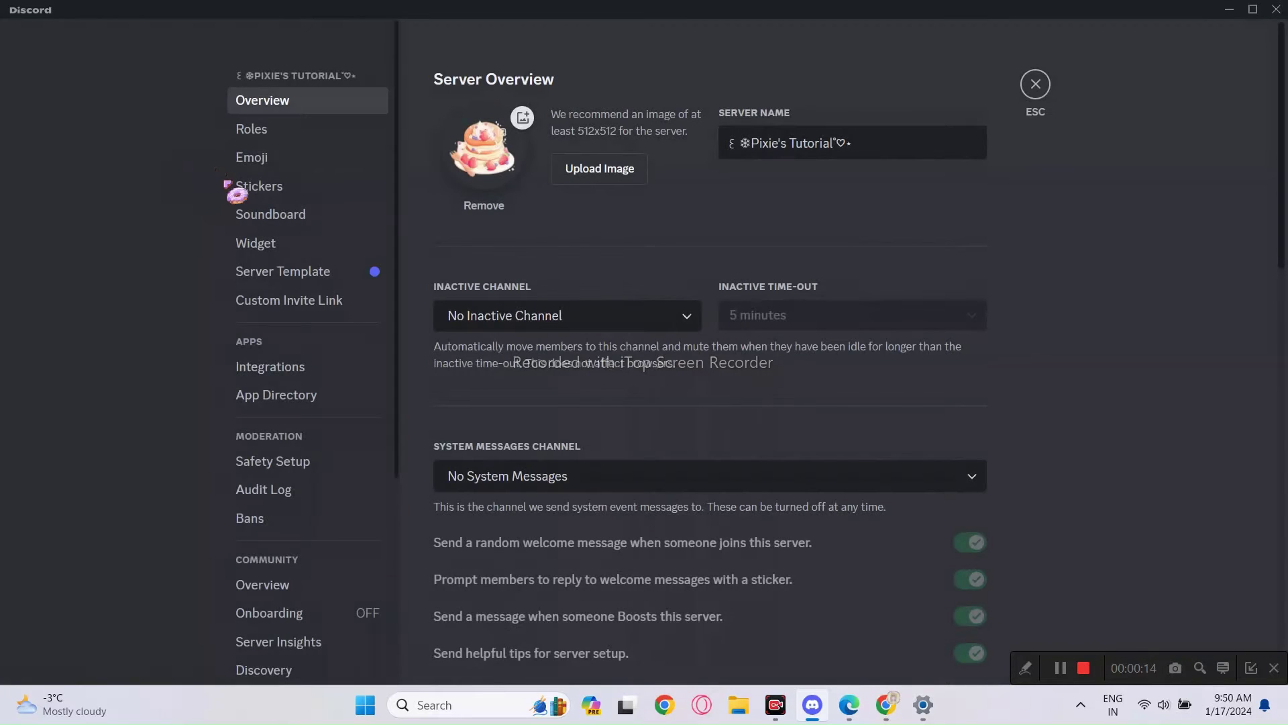
click(247, 128)
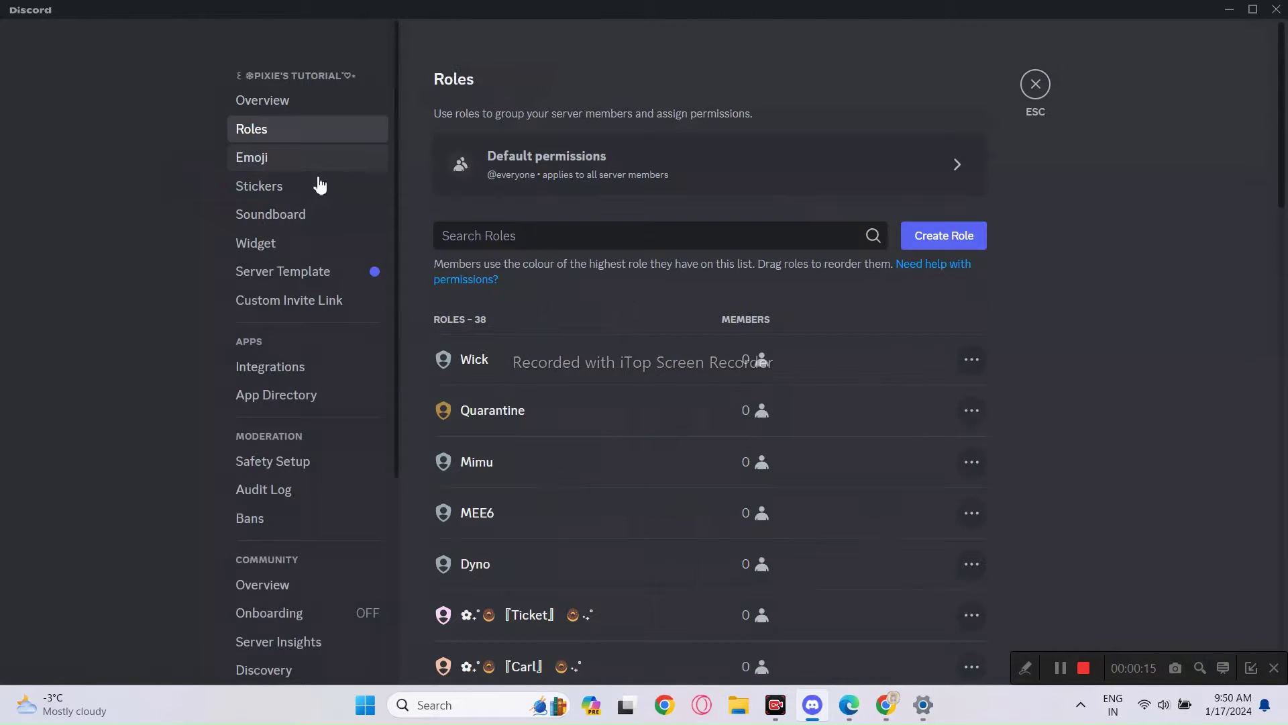
scroll(511, 426, down, 1)
click(512, 427)
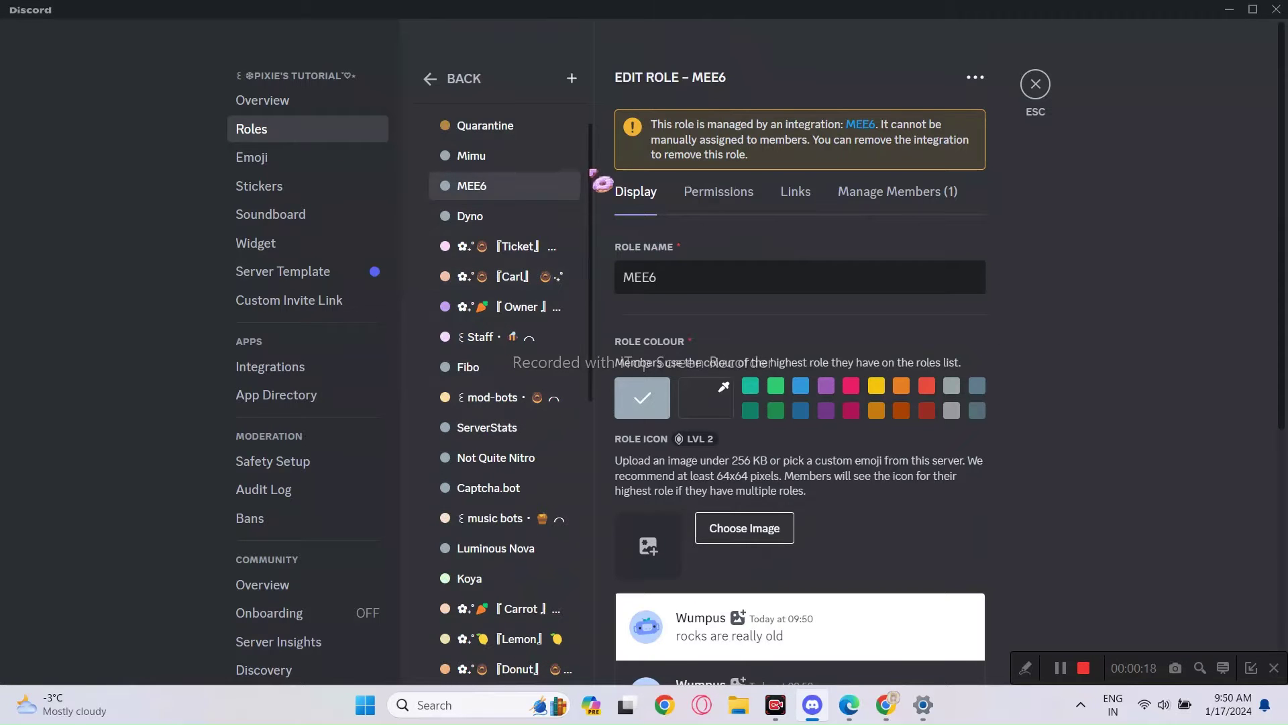
drag(596, 180, 598, 251)
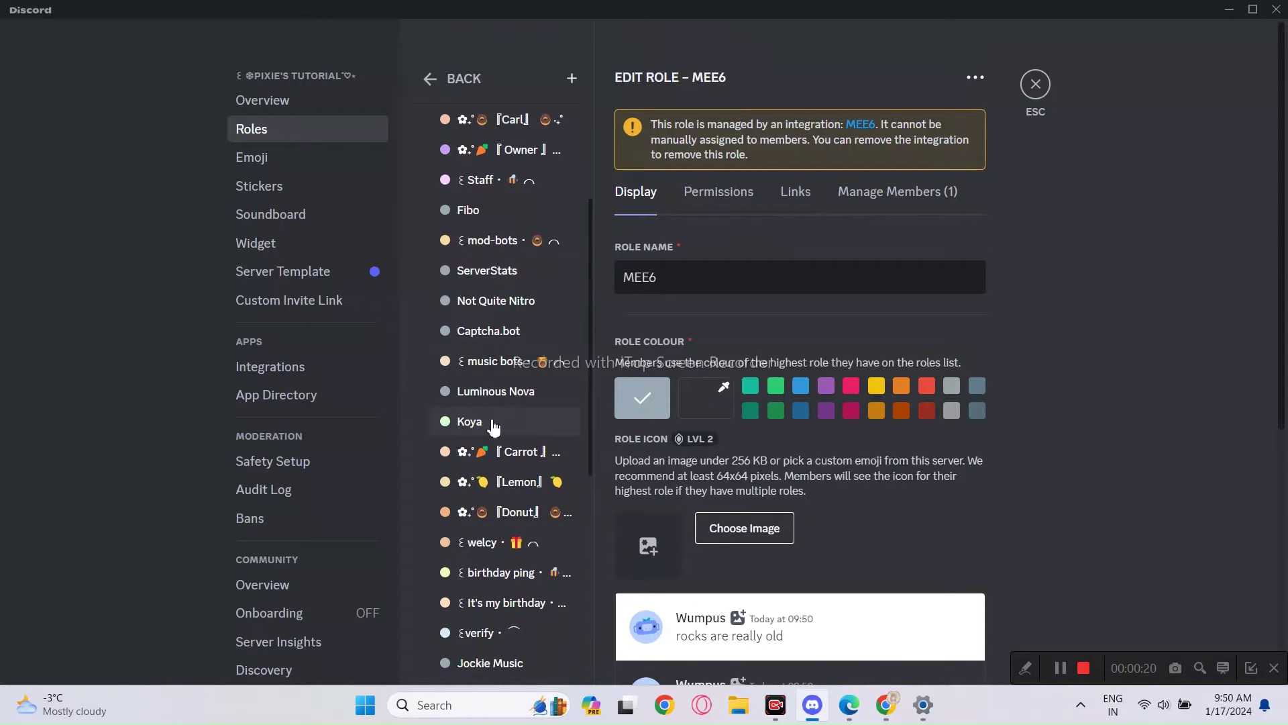
drag(510, 428, 518, 243)
drag(597, 258, 597, 221)
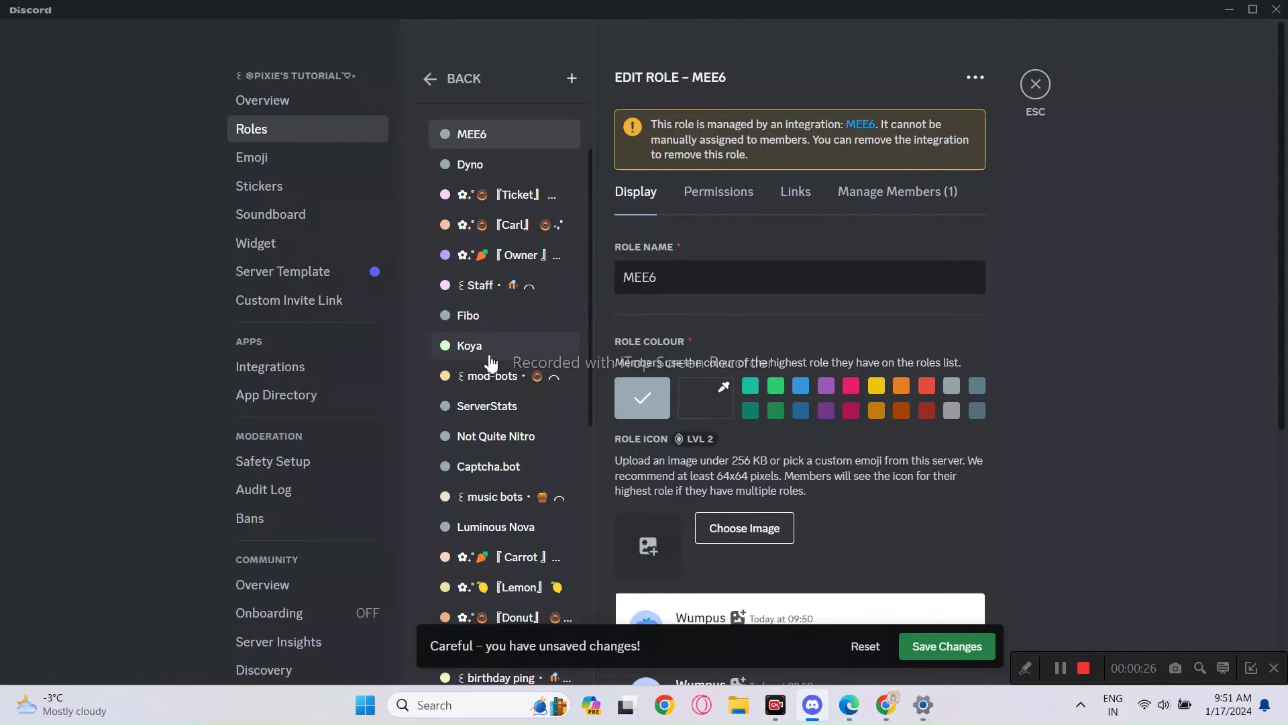
click(980, 651)
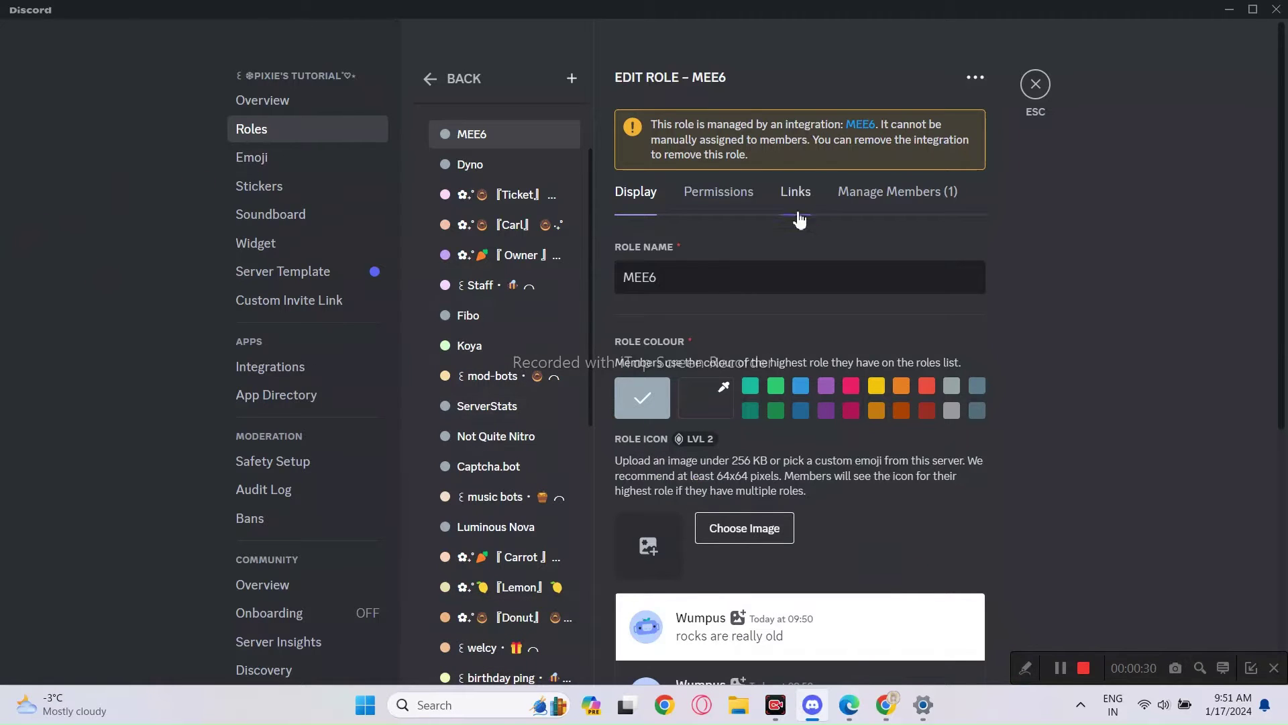
Review the MEE6 role's permissions, then exit server settings back to the welcy channel.
click(718, 192)
scroll(800, 470, down, 15)
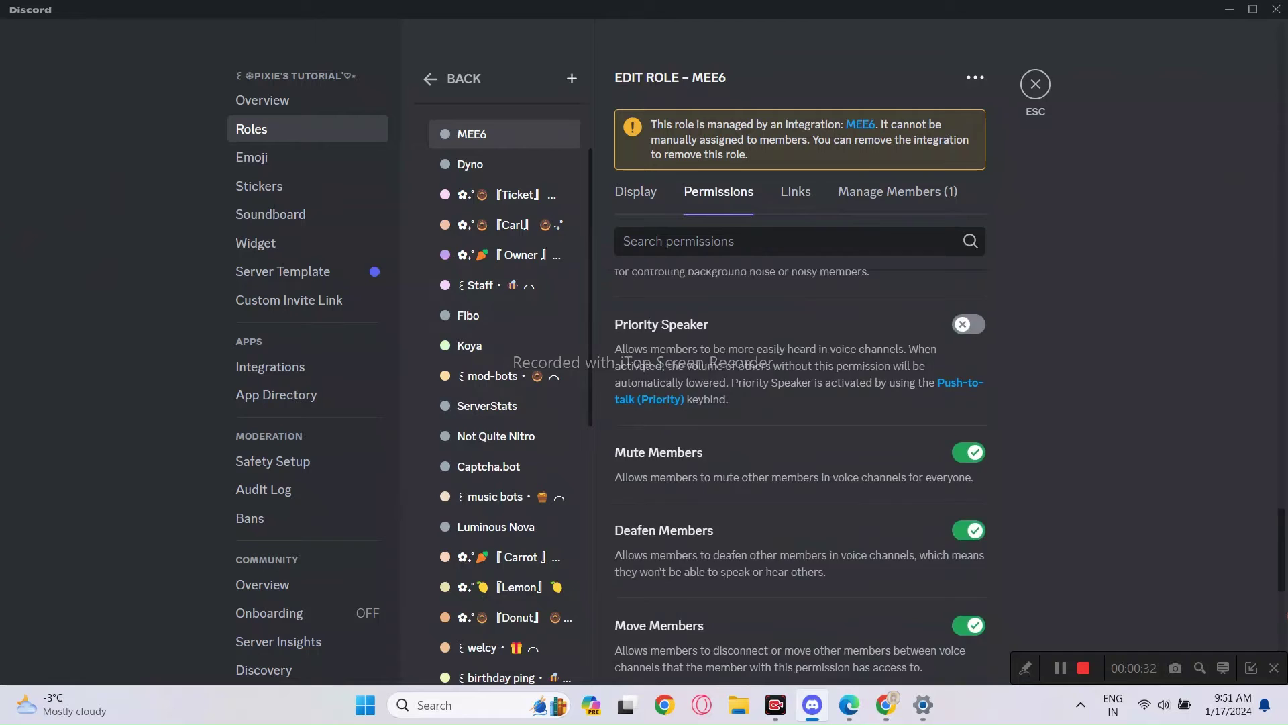
scroll(800, 436, down, 10)
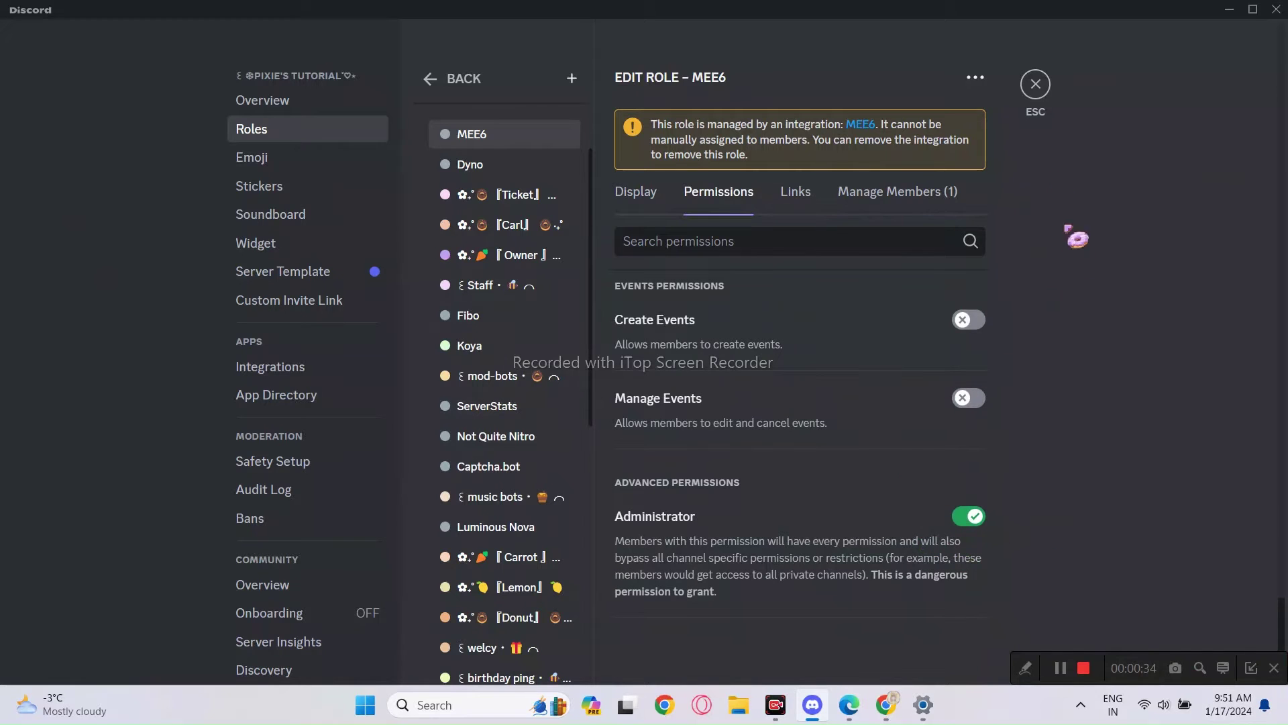
click(1035, 84)
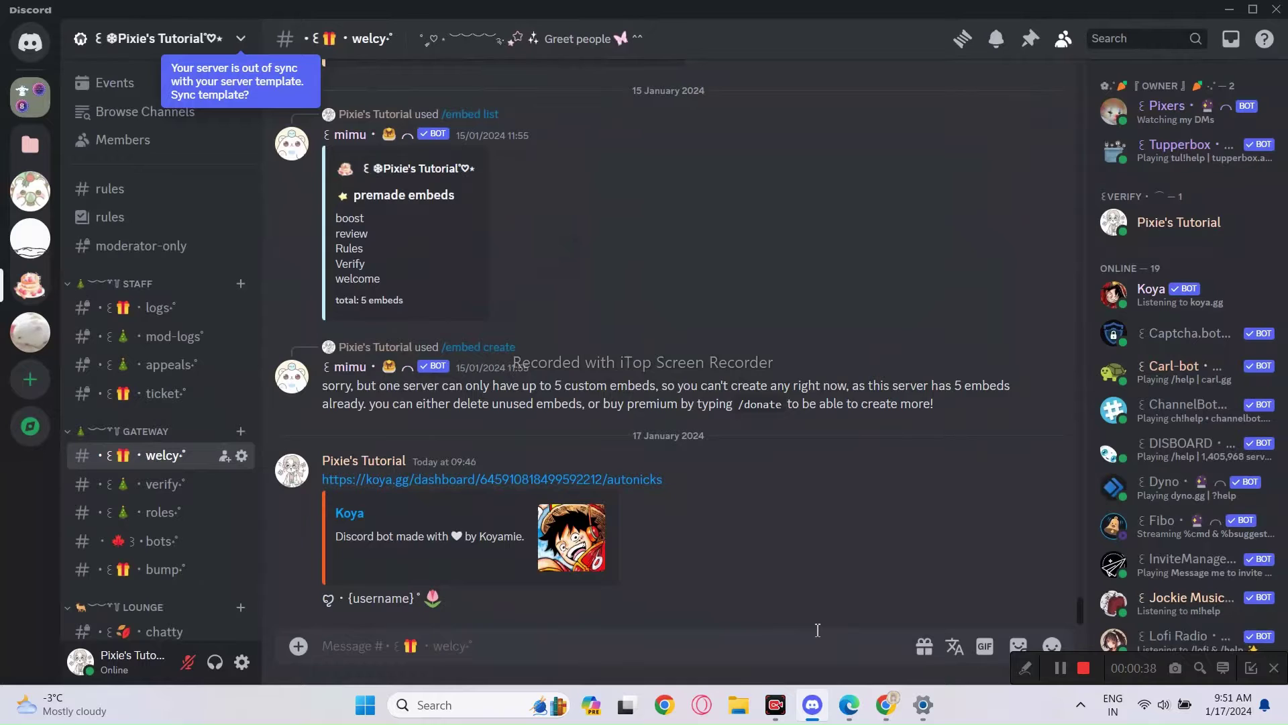
Type /autonick and check Koya's reply in web Discord that AutoNick moved to the dashboard.
text(/autonick)
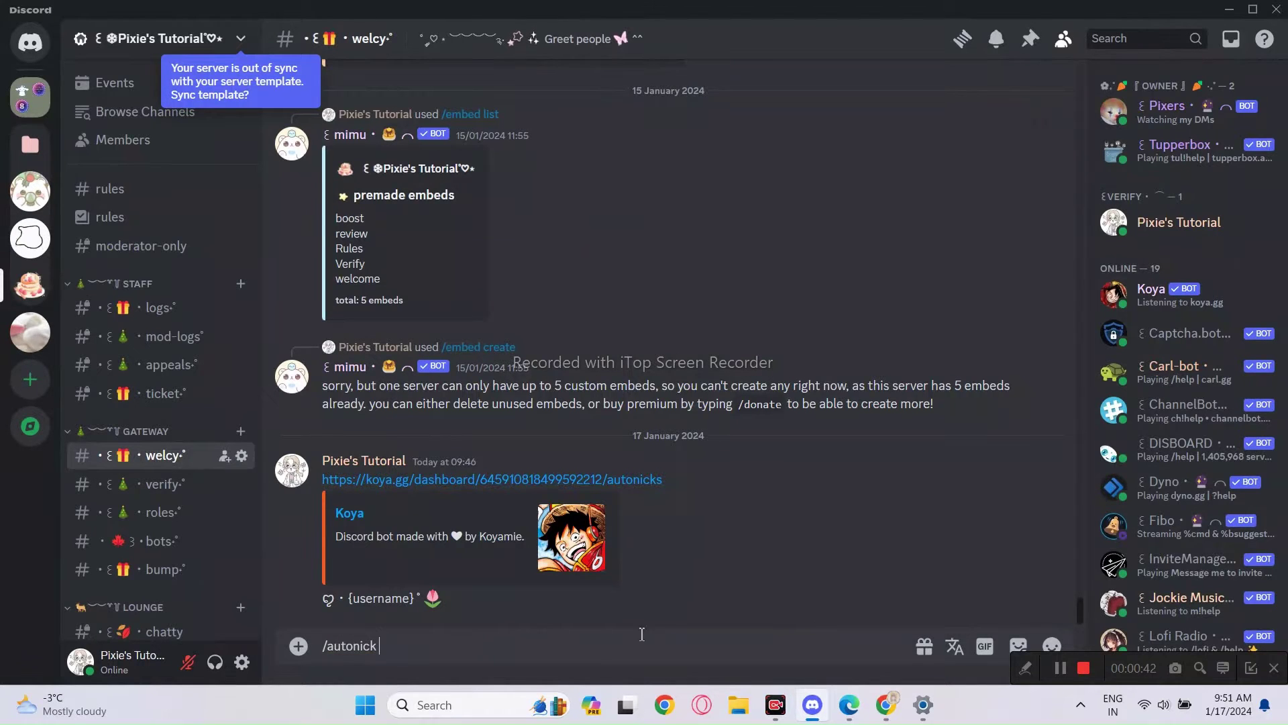
drag(438, 658, 311, 648)
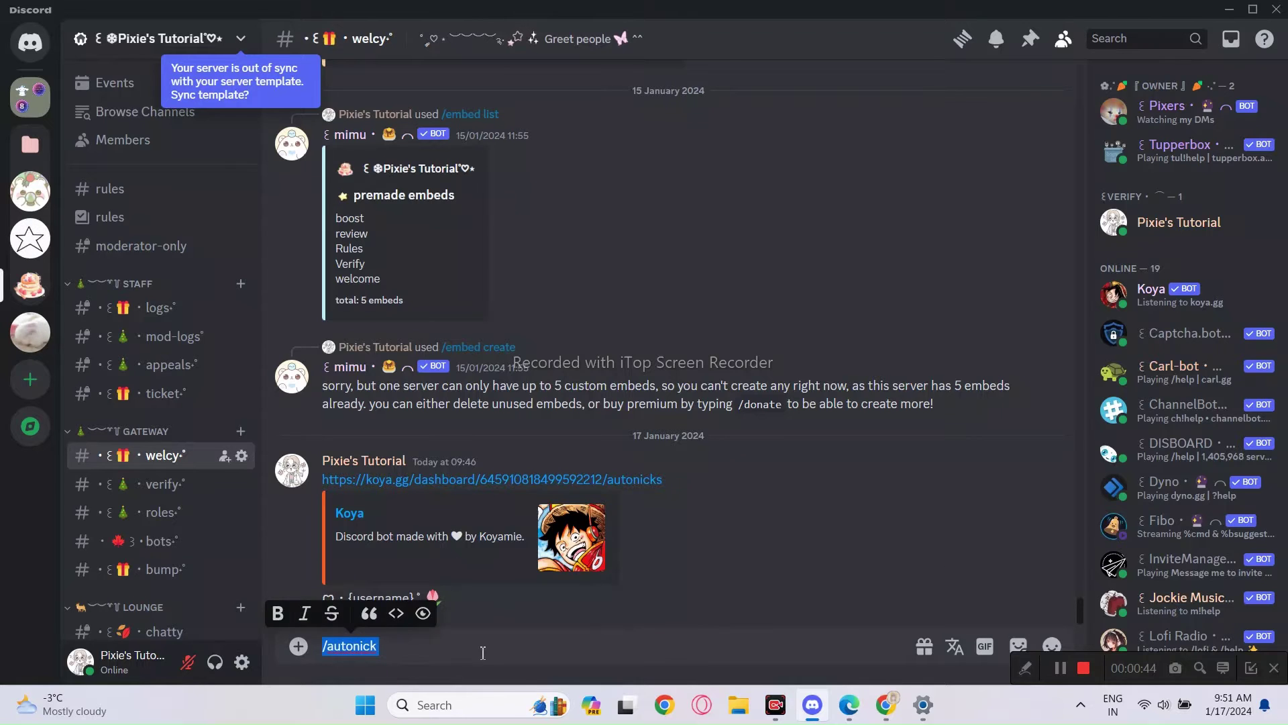
click(515, 659)
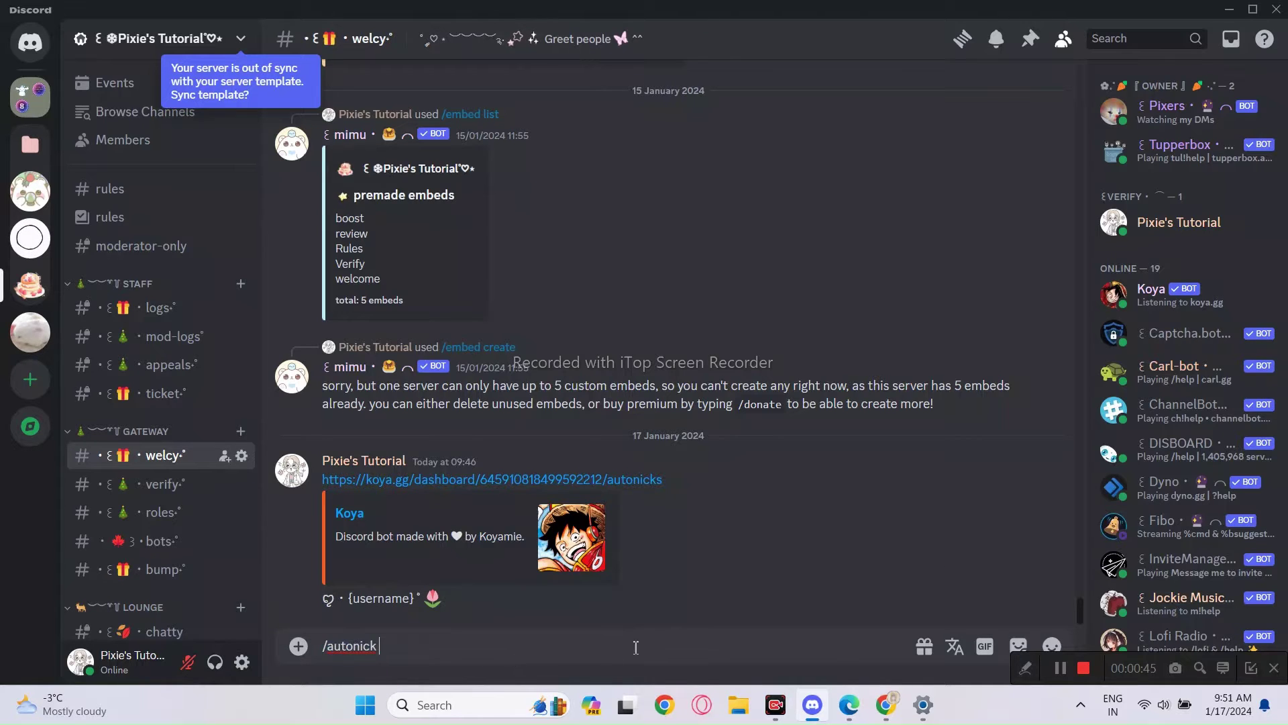
key(alt+Tab)
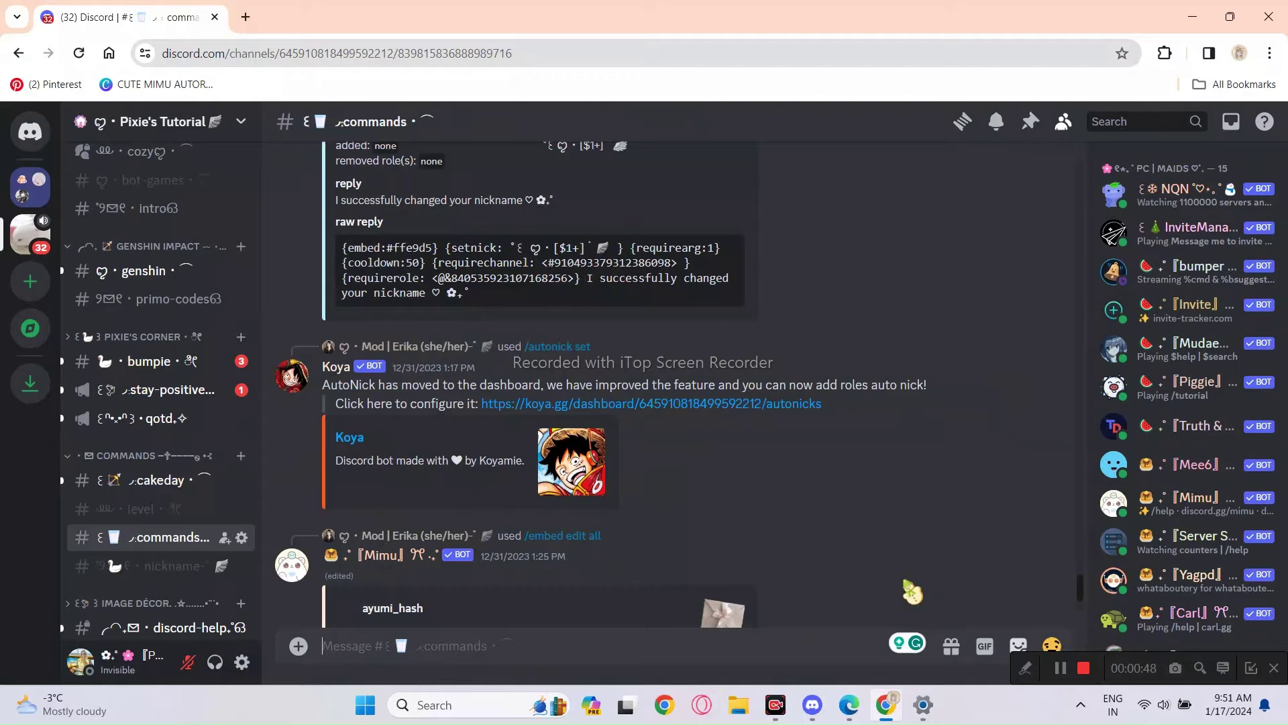
mouse_move(328, 393)
mouse_down()
mouse_move(871, 397)
mouse_move(929, 420)
mouse_up()
click(785, 458)
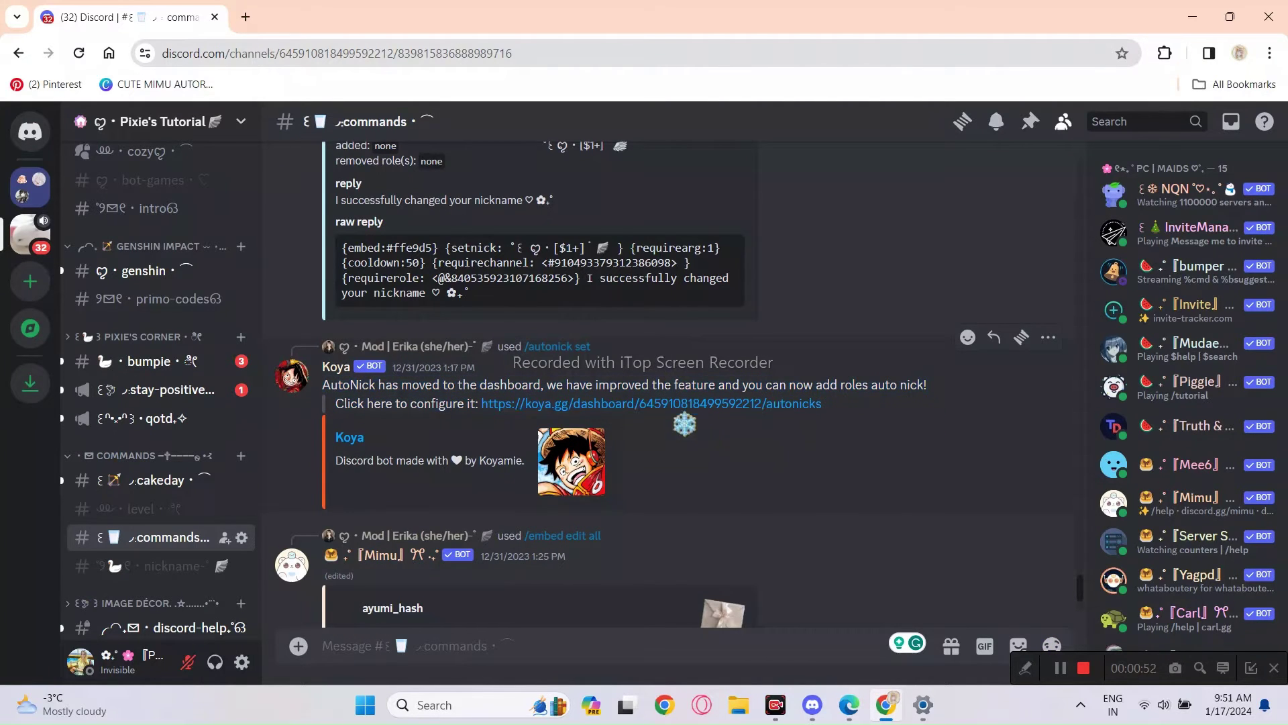
Clear the /autonick text from the message box and open the koya.gg autonicks dashboard link.
click(813, 704)
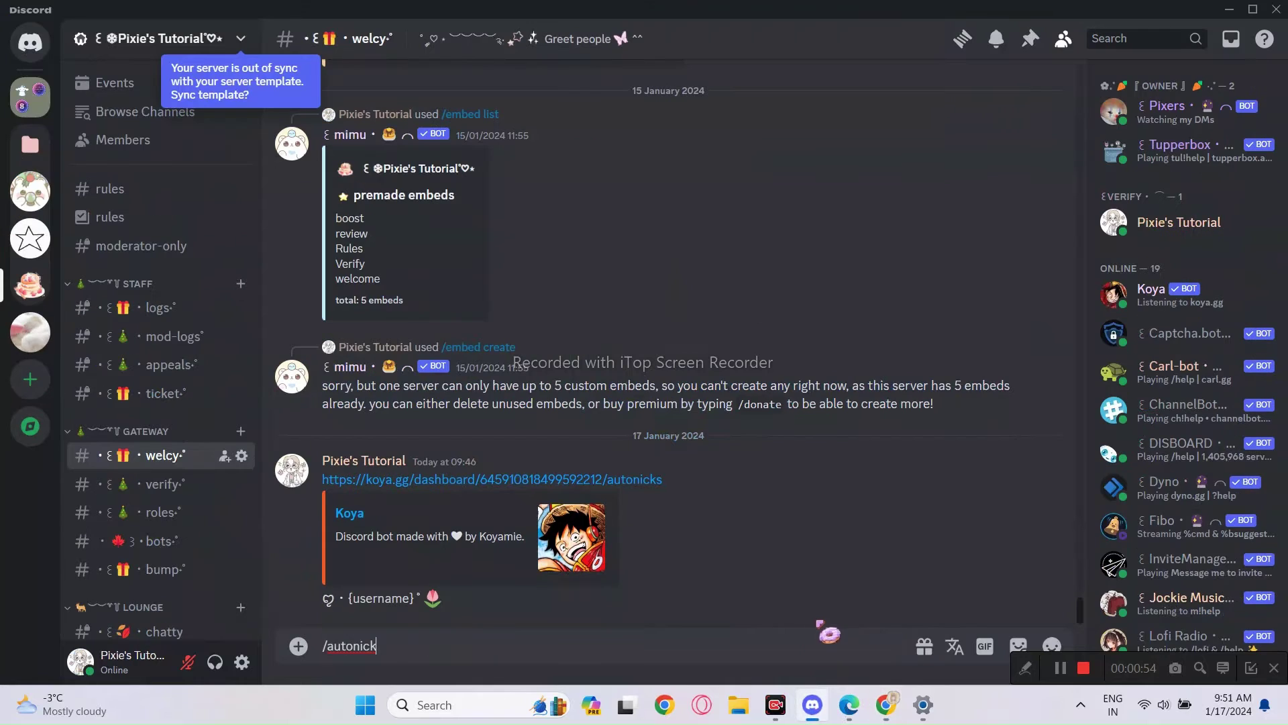
key(ctrl+a)
key(BackSpace)
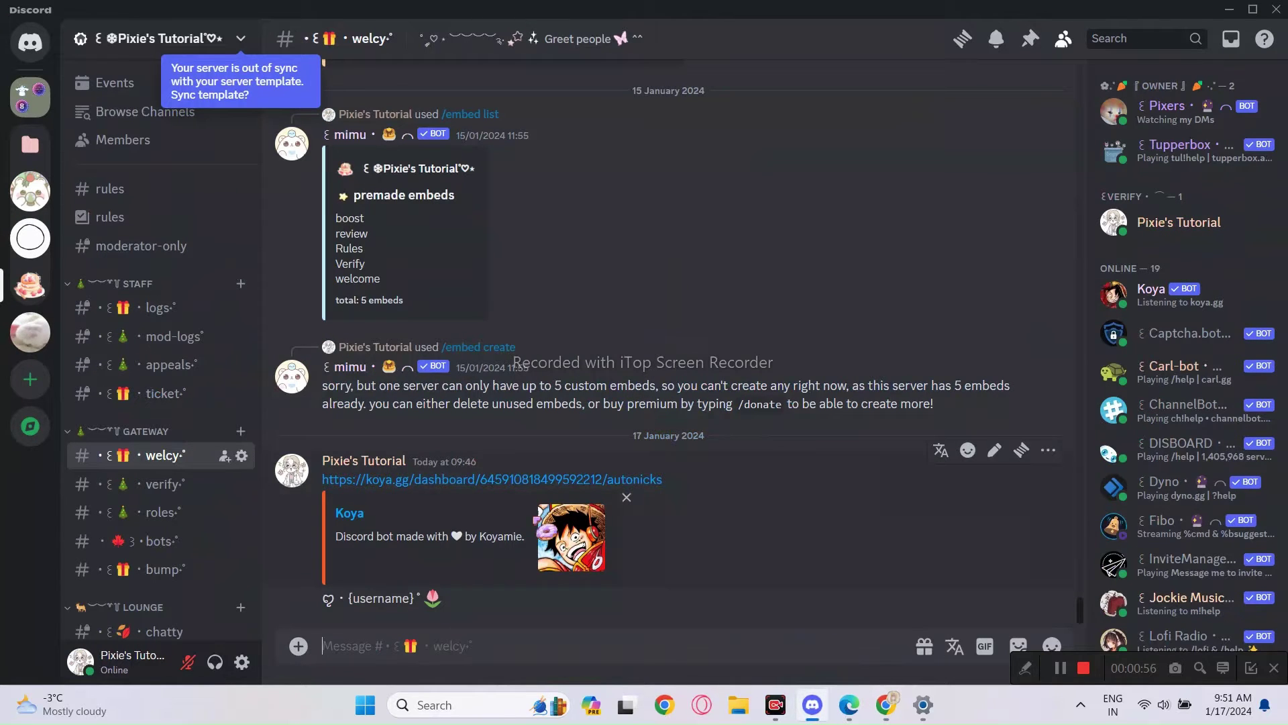
click(431, 490)
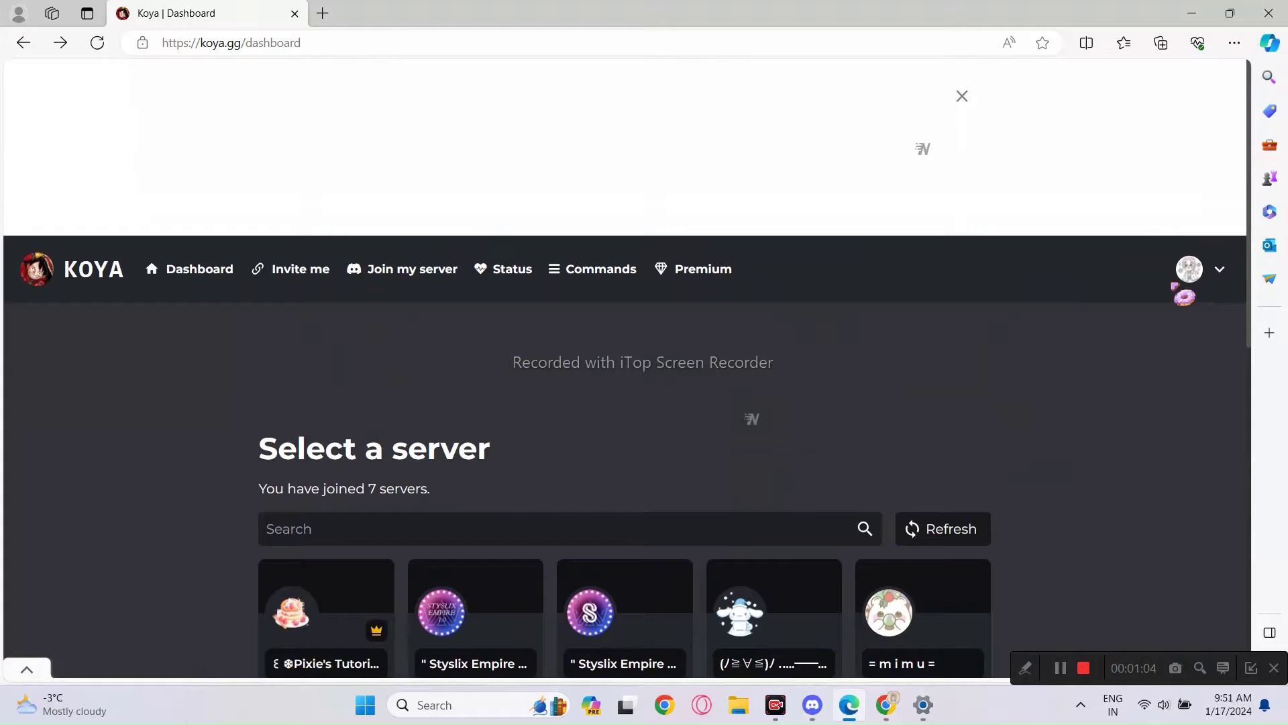
Pick Pixie's Tutorial in the Koya dashboard, hide the ad banner, and go to Moderation > Auto Nicks.
scroll(757, 349, down, 3)
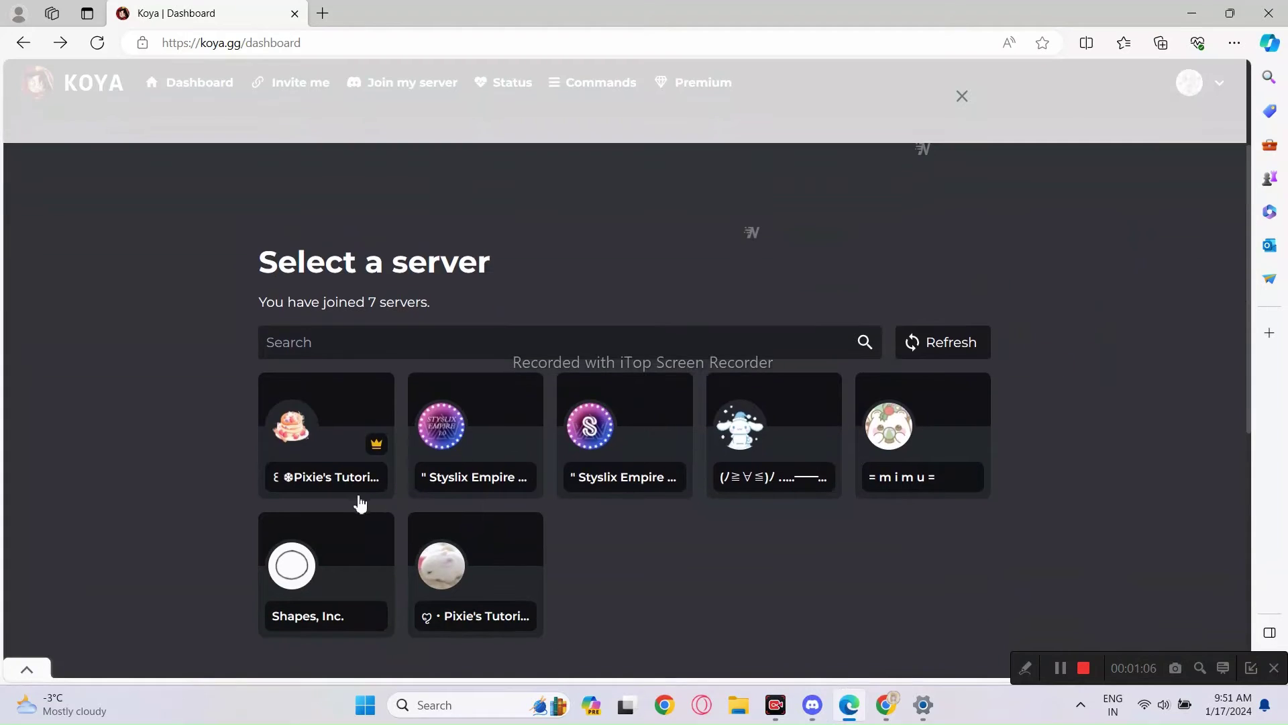
click(333, 485)
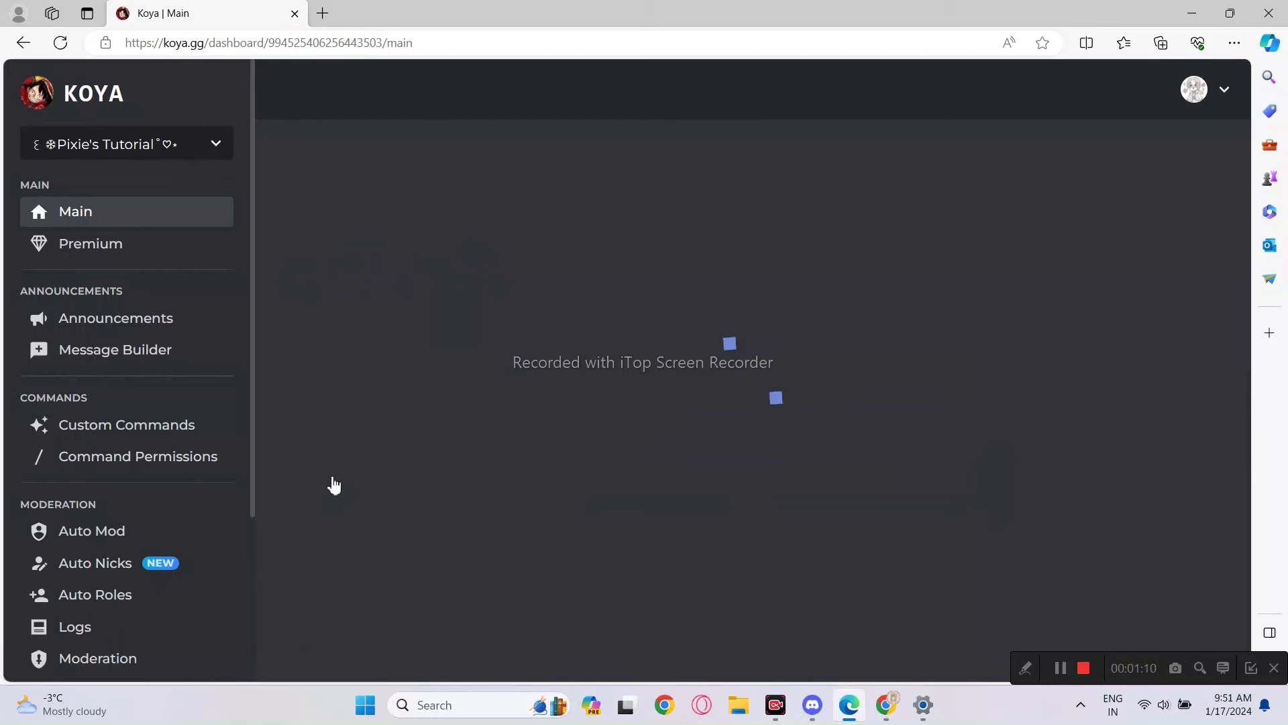
scroll(339, 481, down, 3)
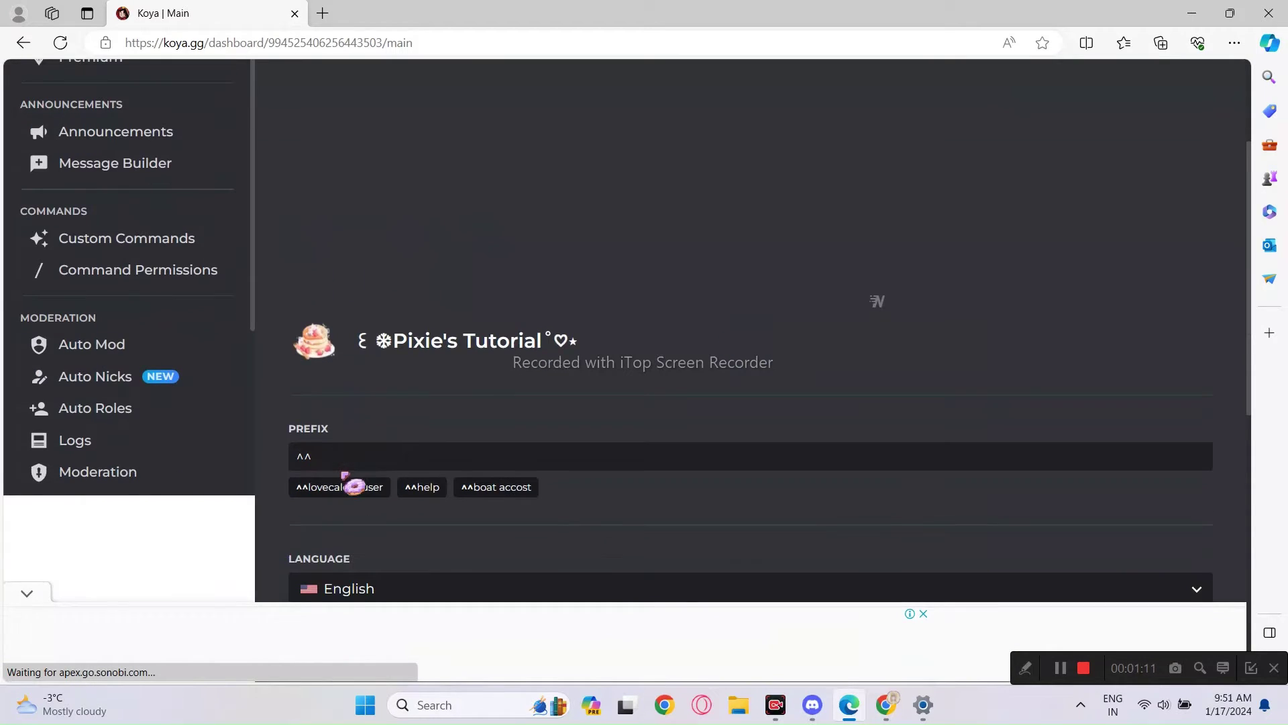
click(27, 593)
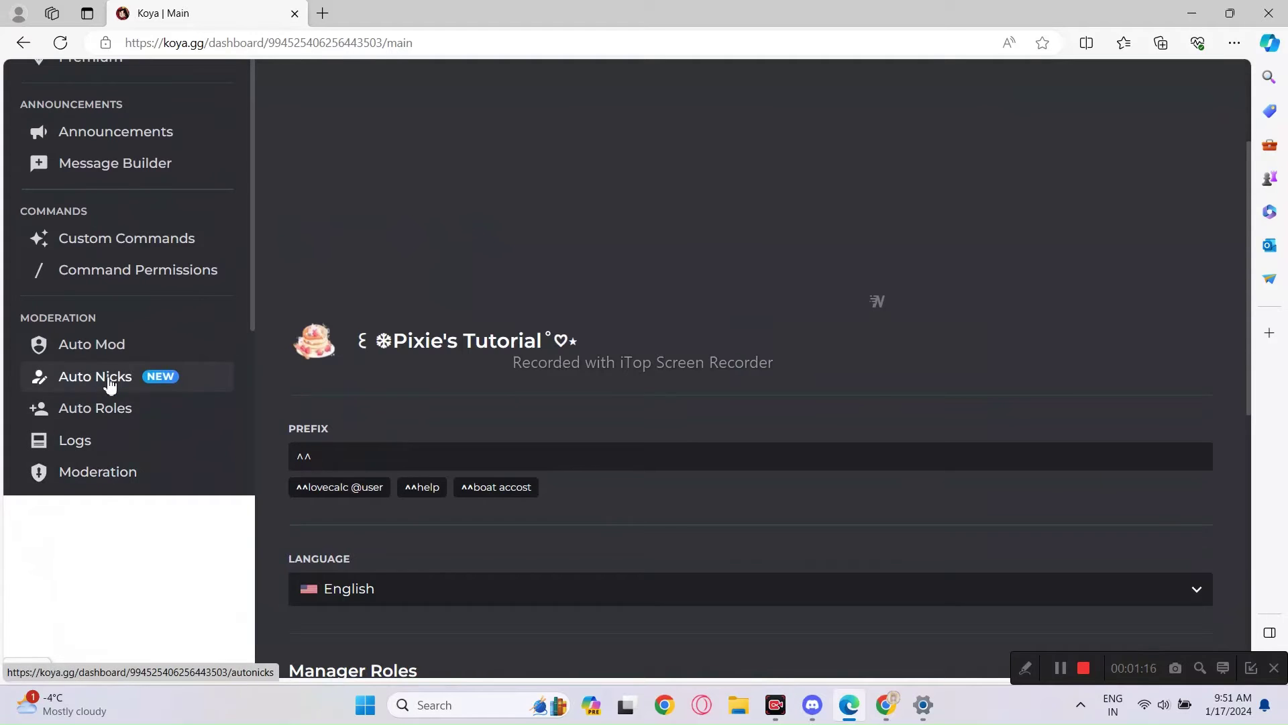
click(111, 384)
scroll(427, 448, down, 2)
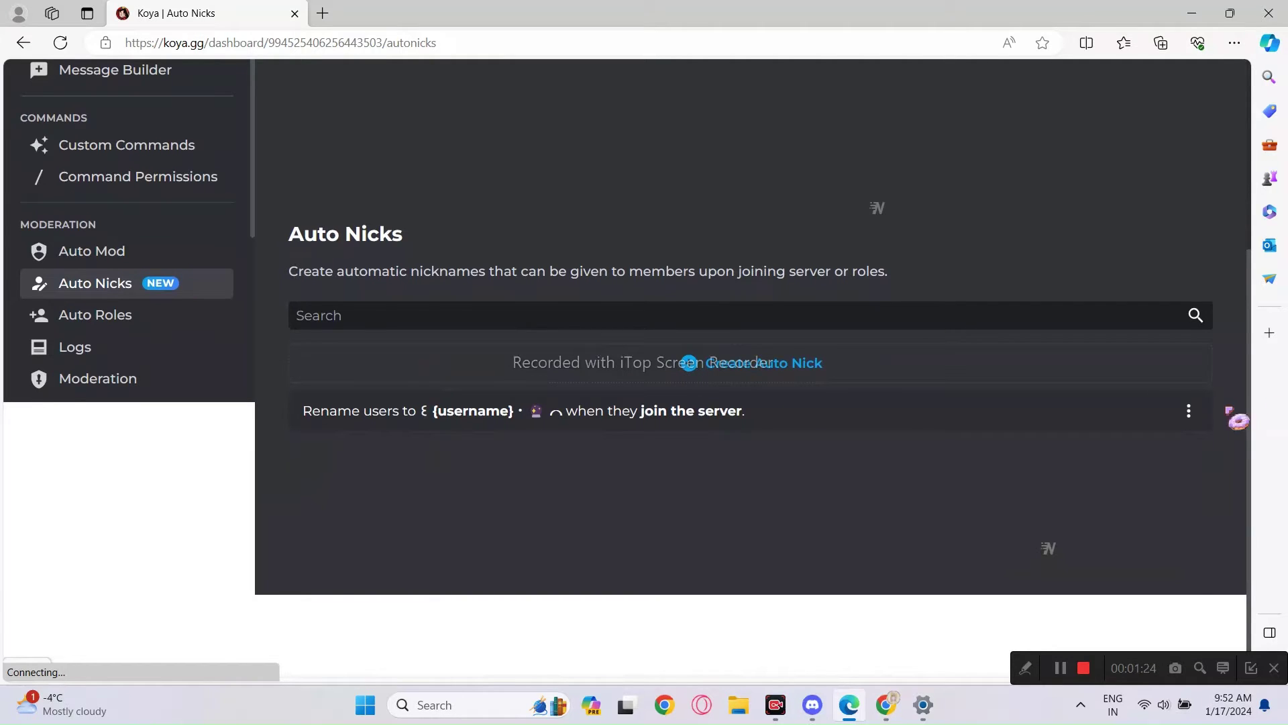
Delete the existing {username} rename rule.
click(1189, 411)
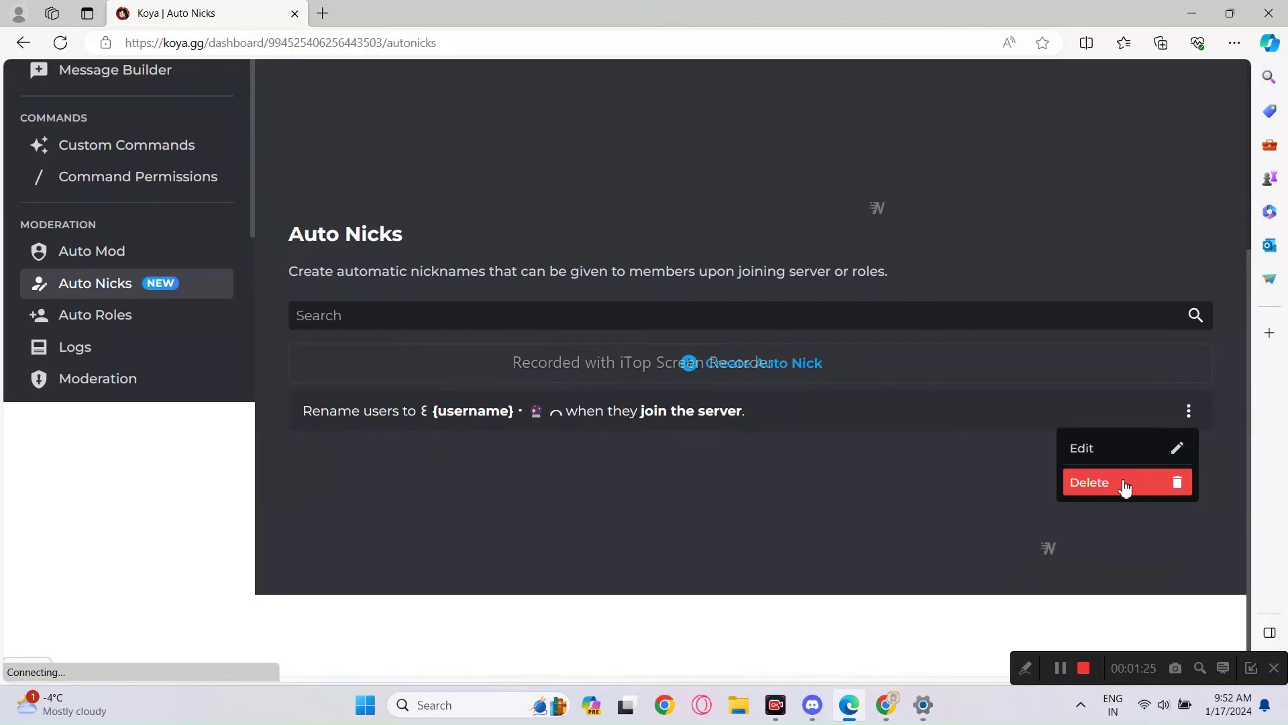
click(1125, 483)
click(682, 411)
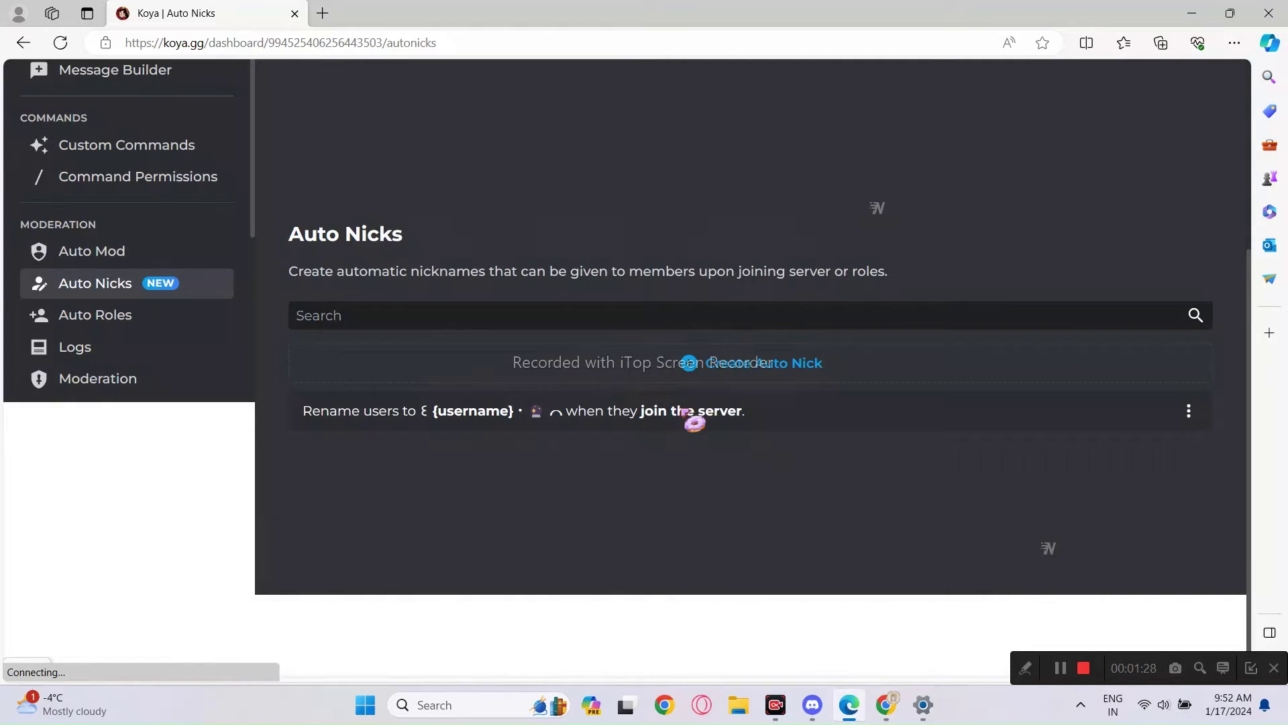
Create a new auto nick using the nickname ღ • {username} ˚ 🌷, copied from Discord and pasted in.
click(692, 413)
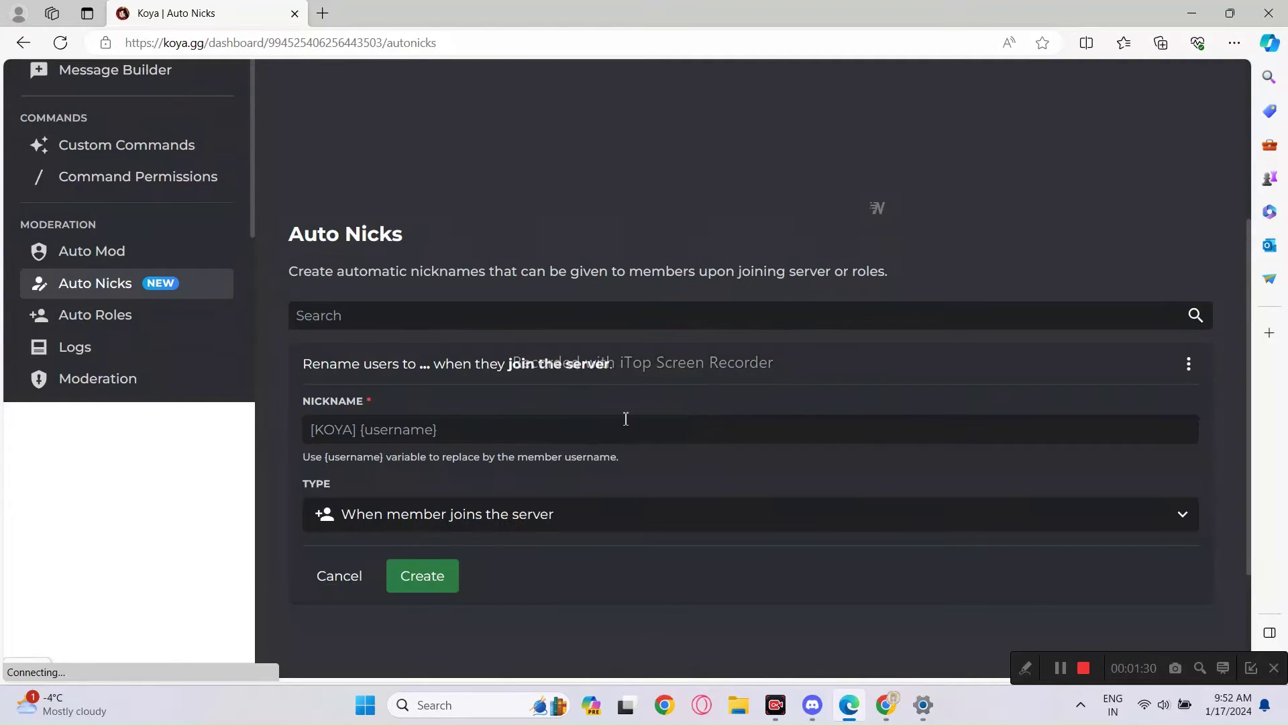
click(526, 430)
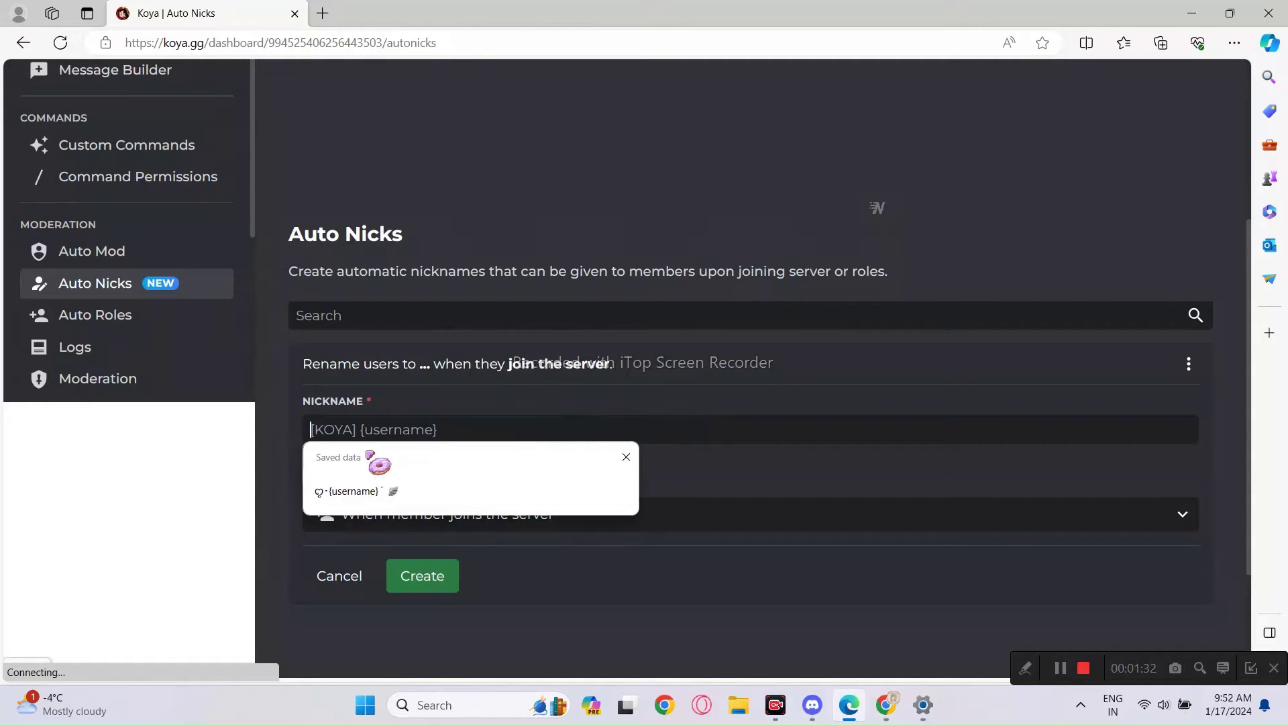
click(813, 705)
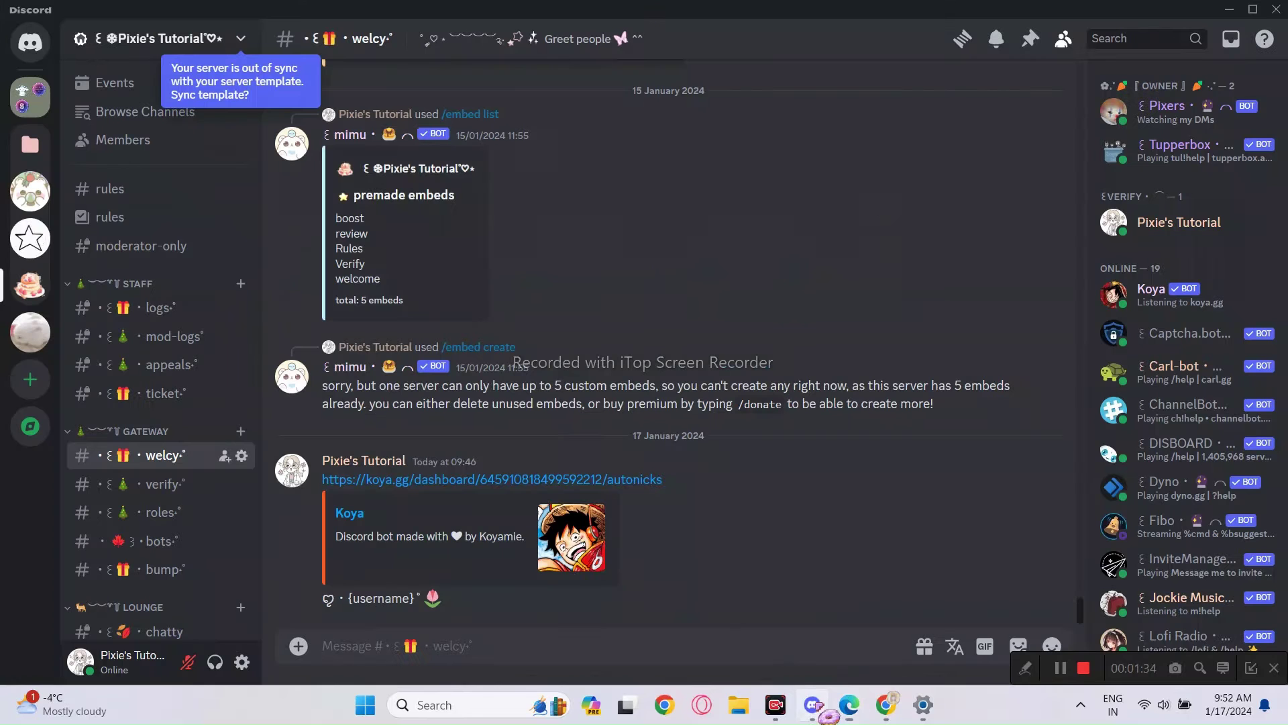
drag(448, 597, 324, 606)
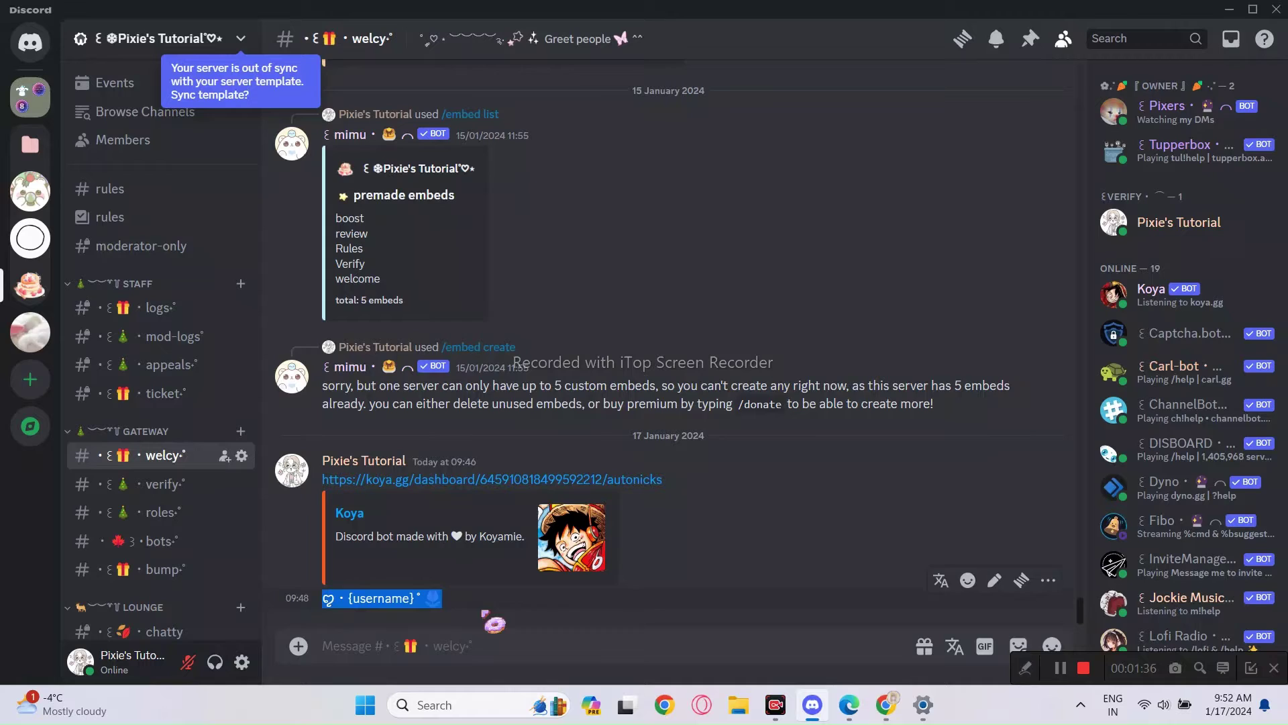
click(848, 705)
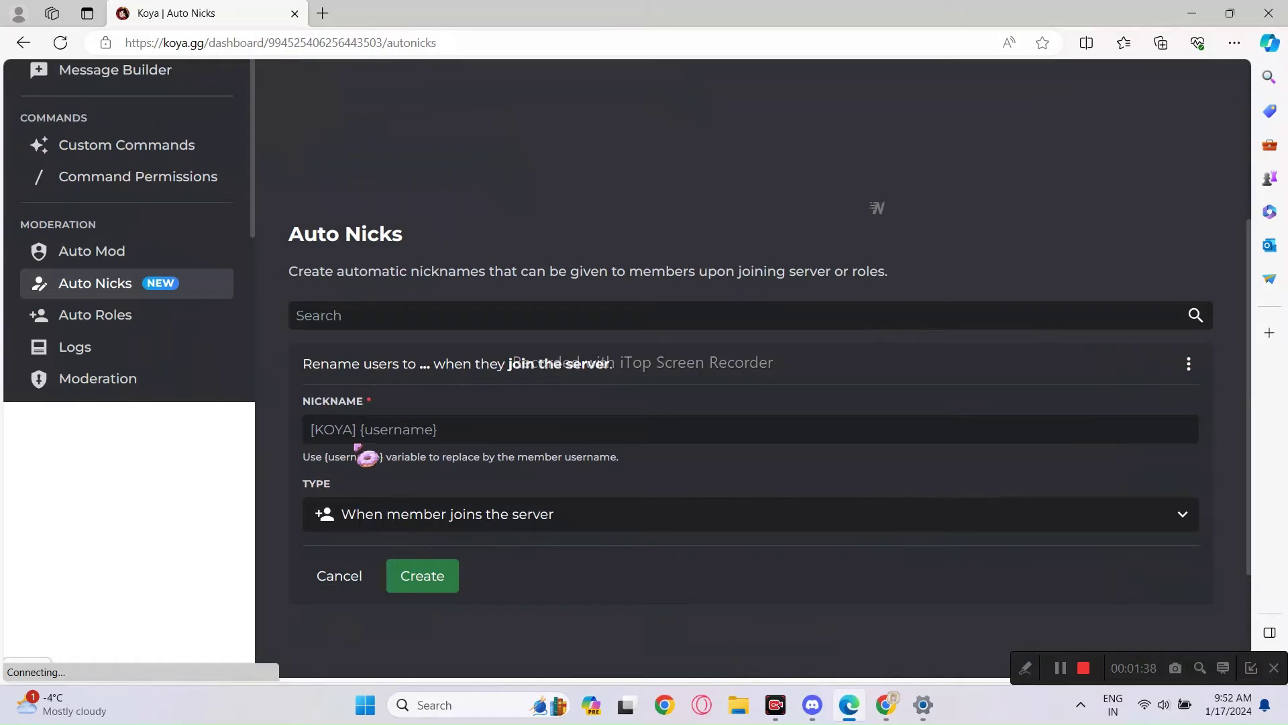
key(ctrl+v)
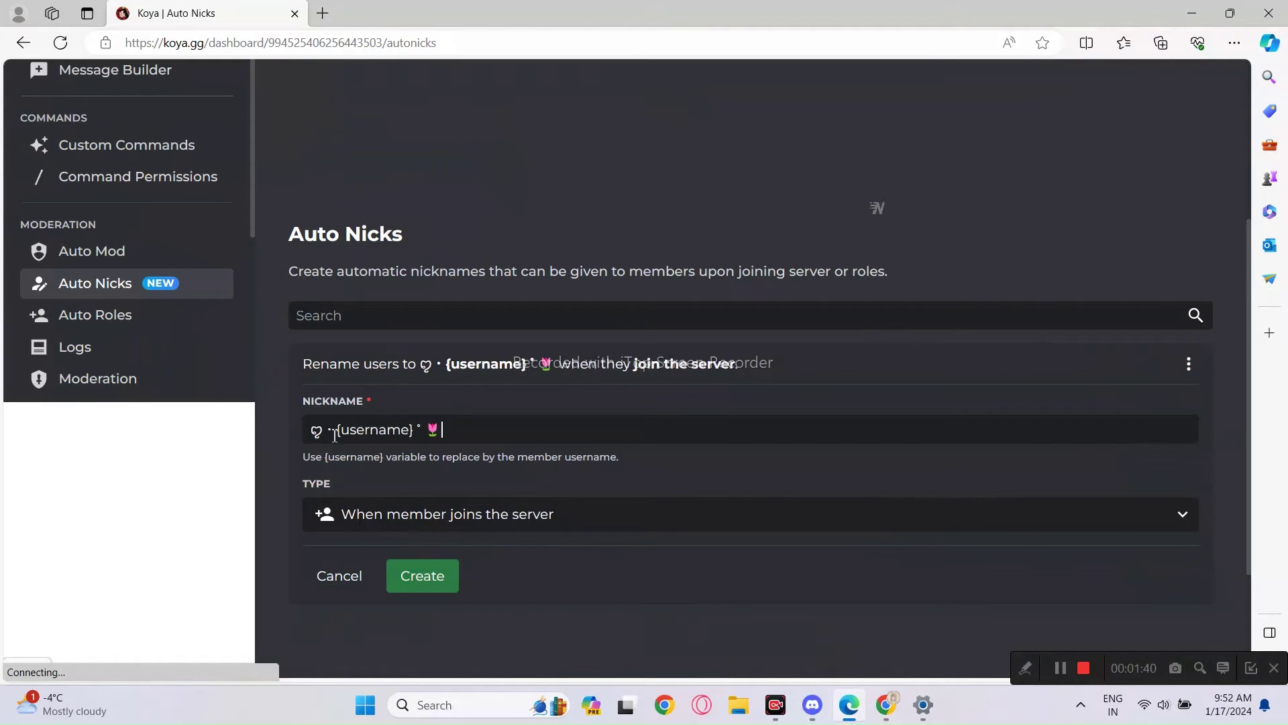
scroll(415, 430, up, 1)
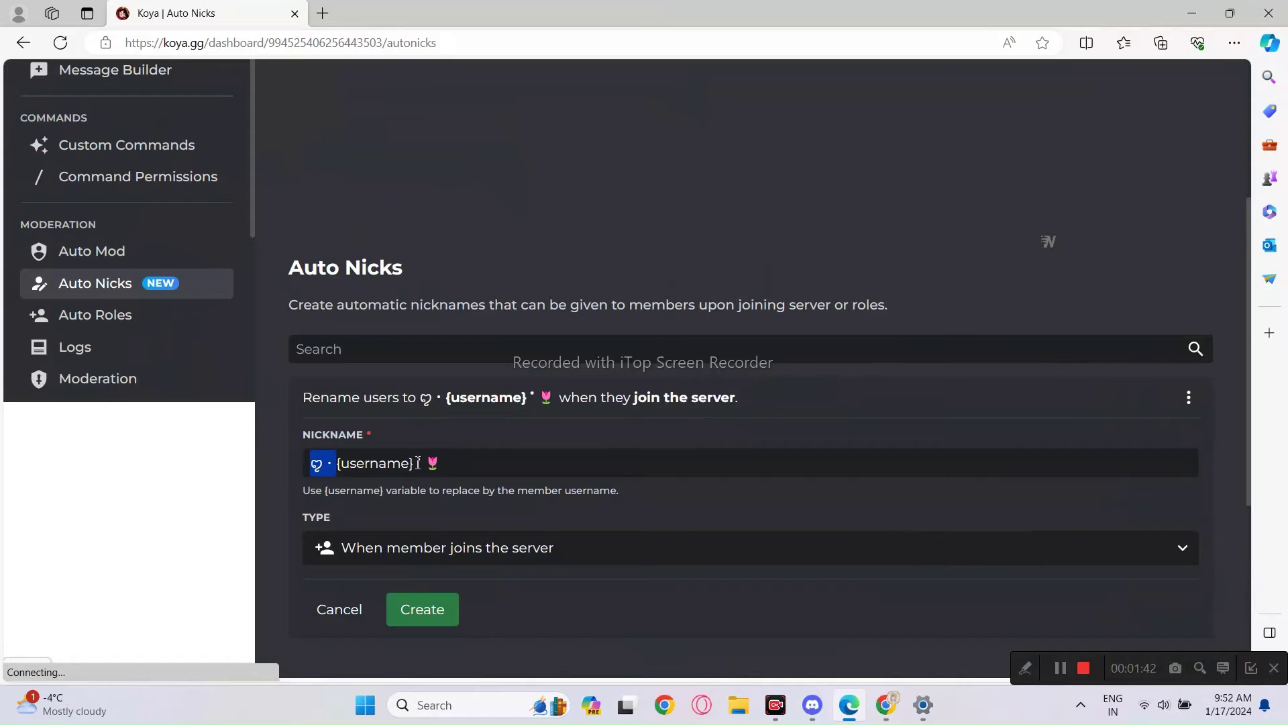
drag(418, 462, 446, 462)
drag(346, 463, 410, 463)
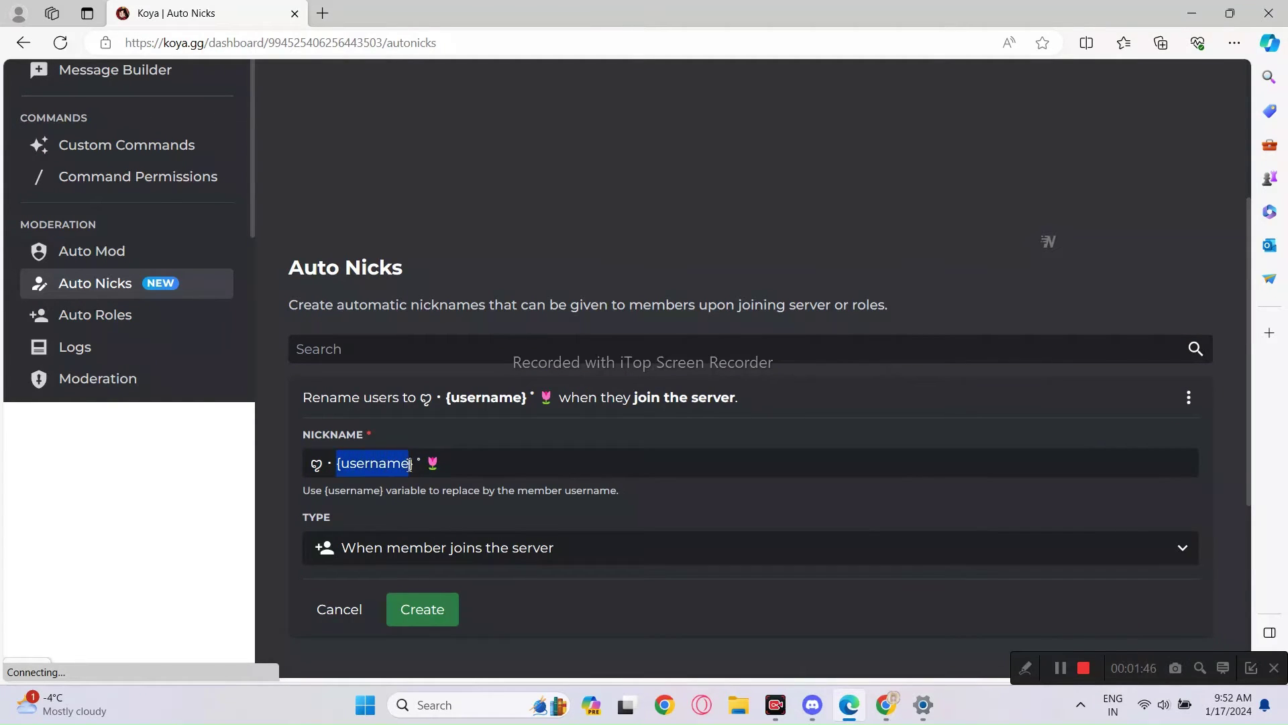
click(572, 447)
Set the trigger to 'When member joins the server' and create the rule.
scroll(605, 523, down, 2)
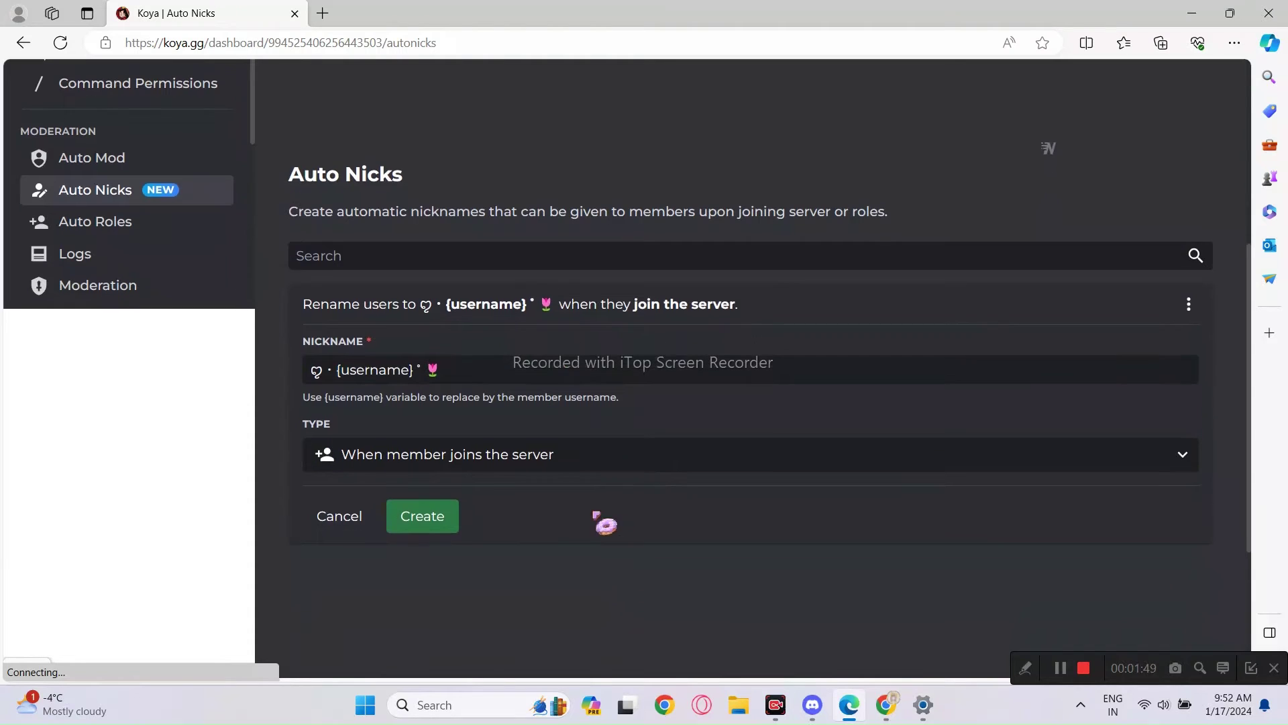
click(550, 460)
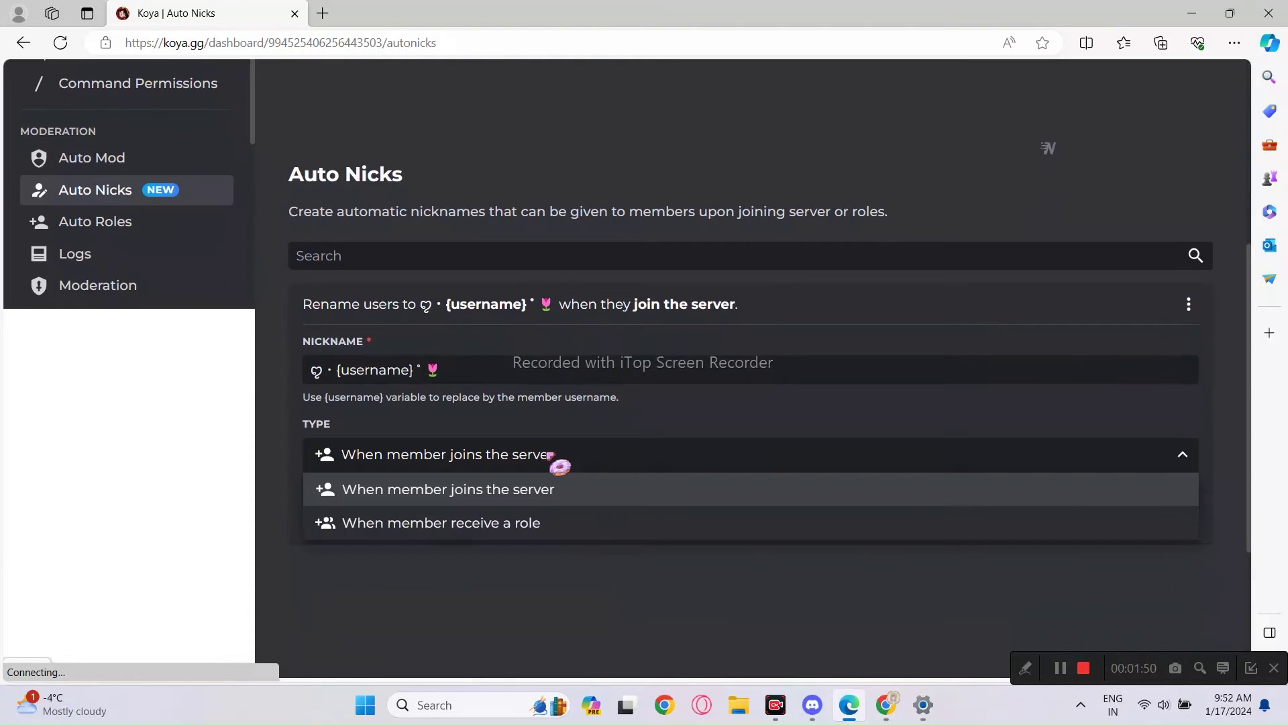
click(561, 526)
click(537, 527)
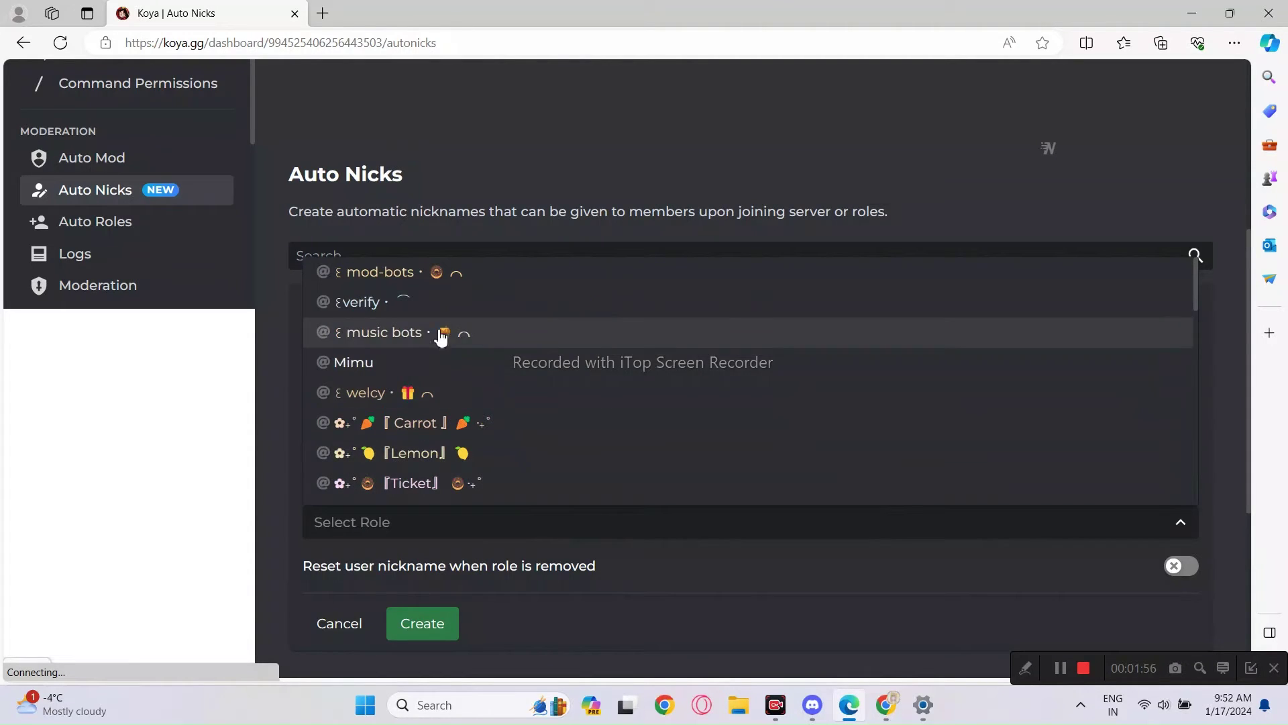
key(Escape)
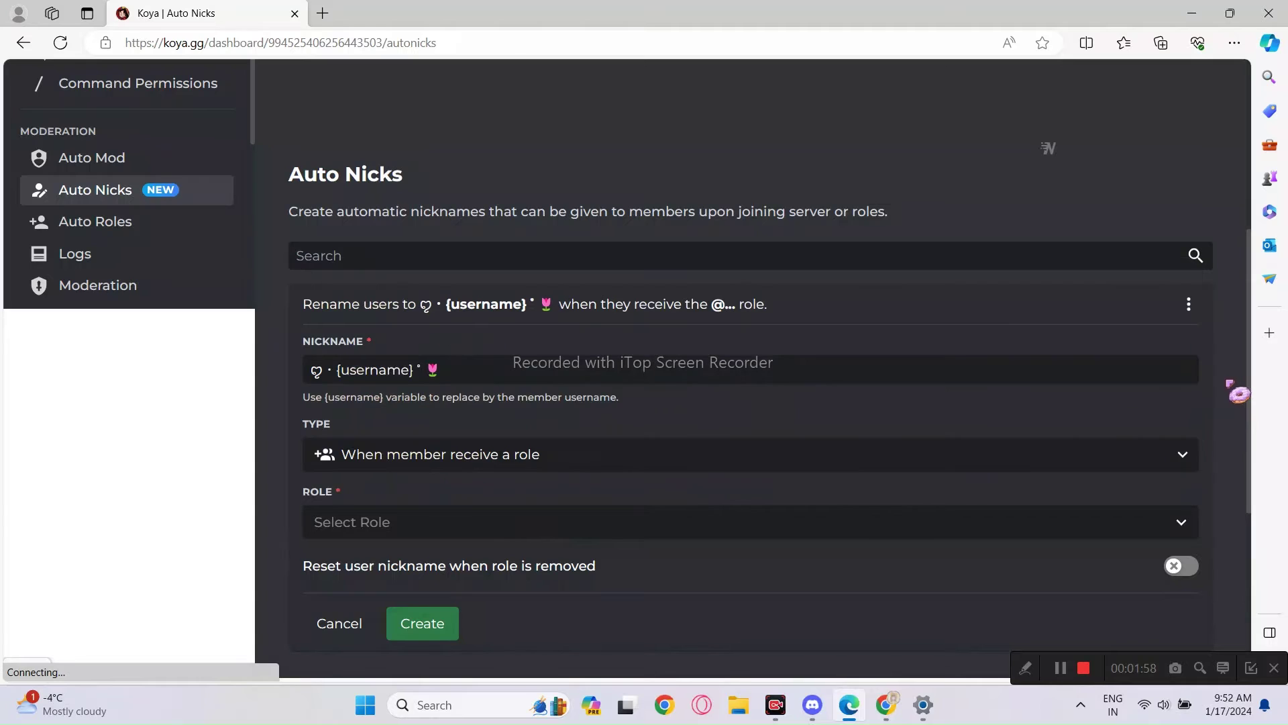
click(936, 459)
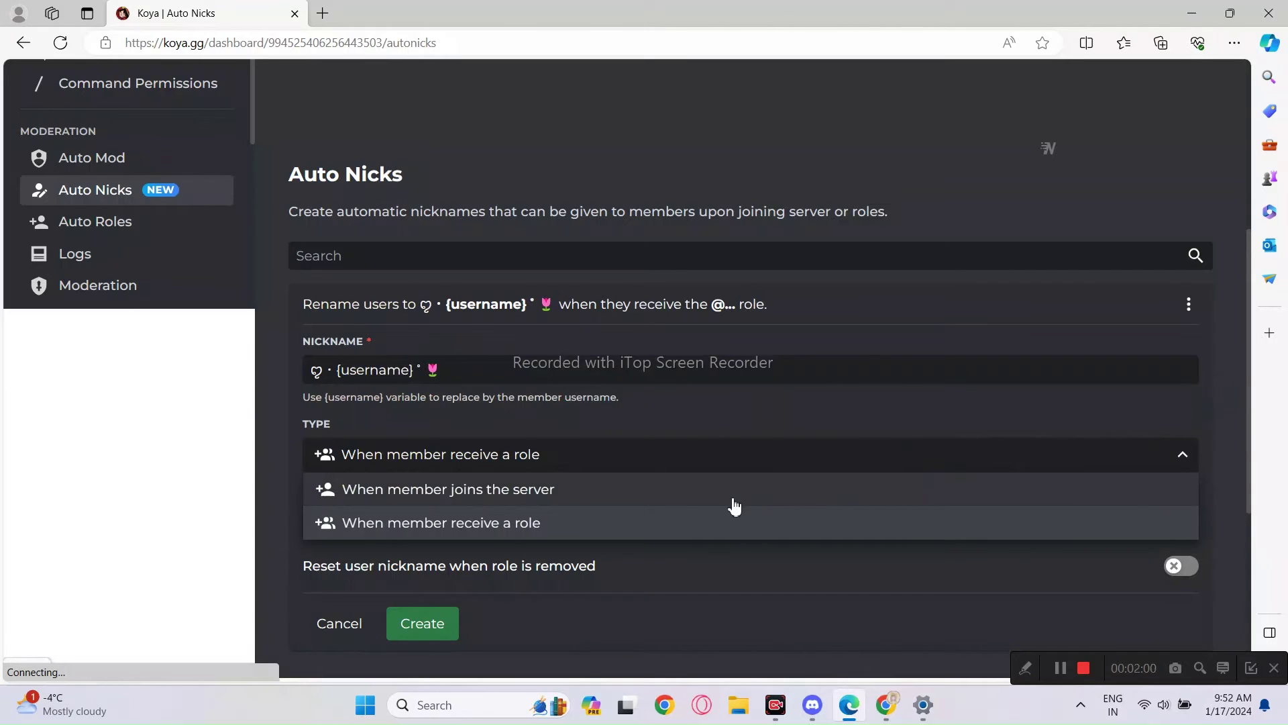
click(736, 497)
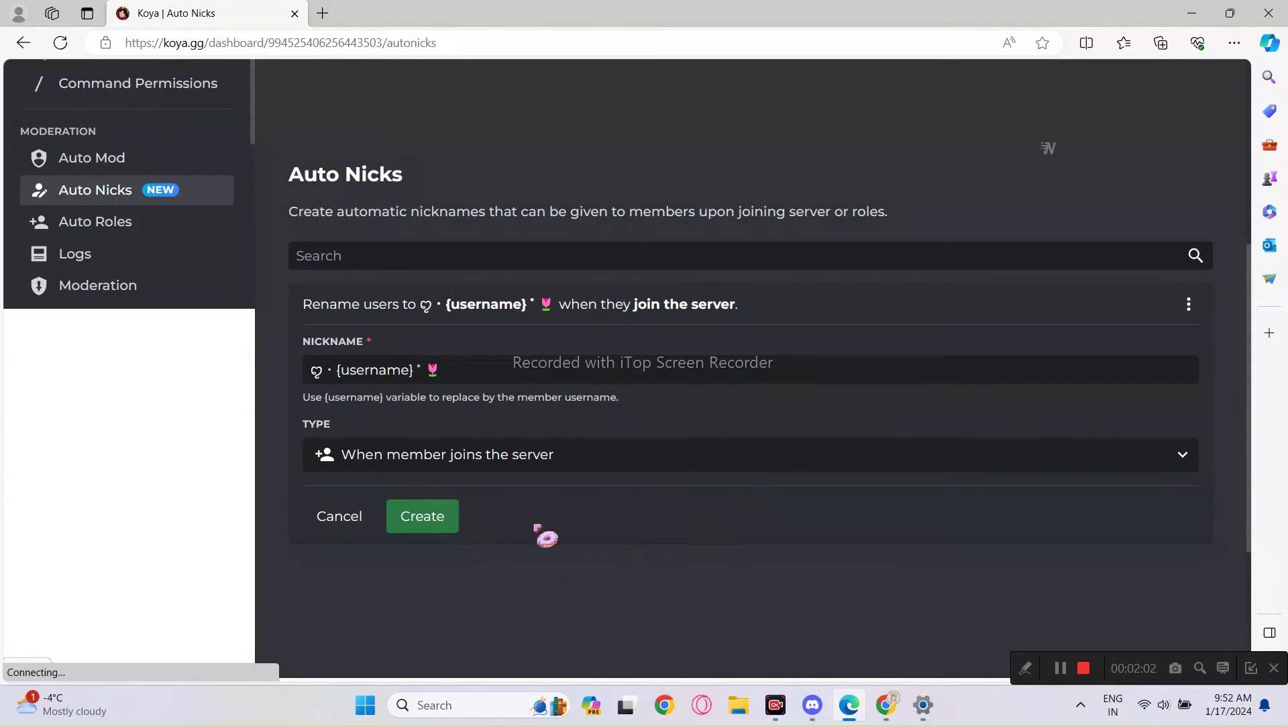
click(445, 520)
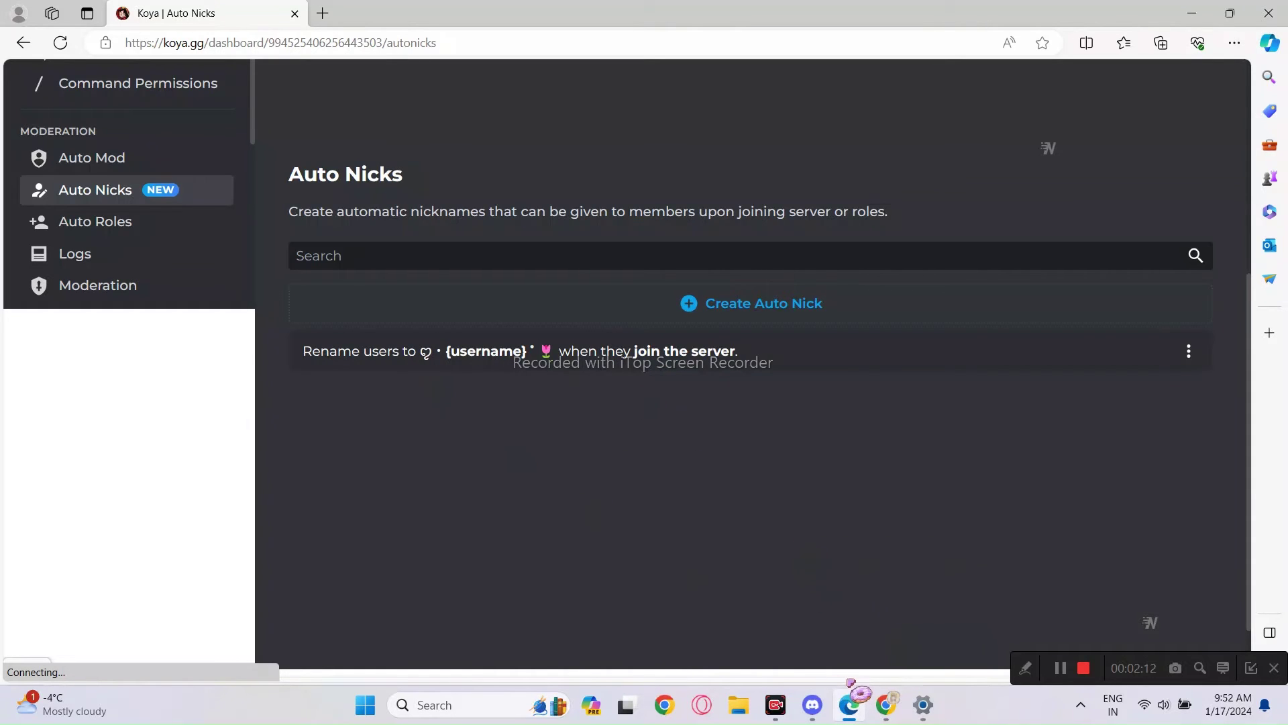
Copy the Pixie's Tutorial invite link and switch to web Discord in Chrome.
click(812, 705)
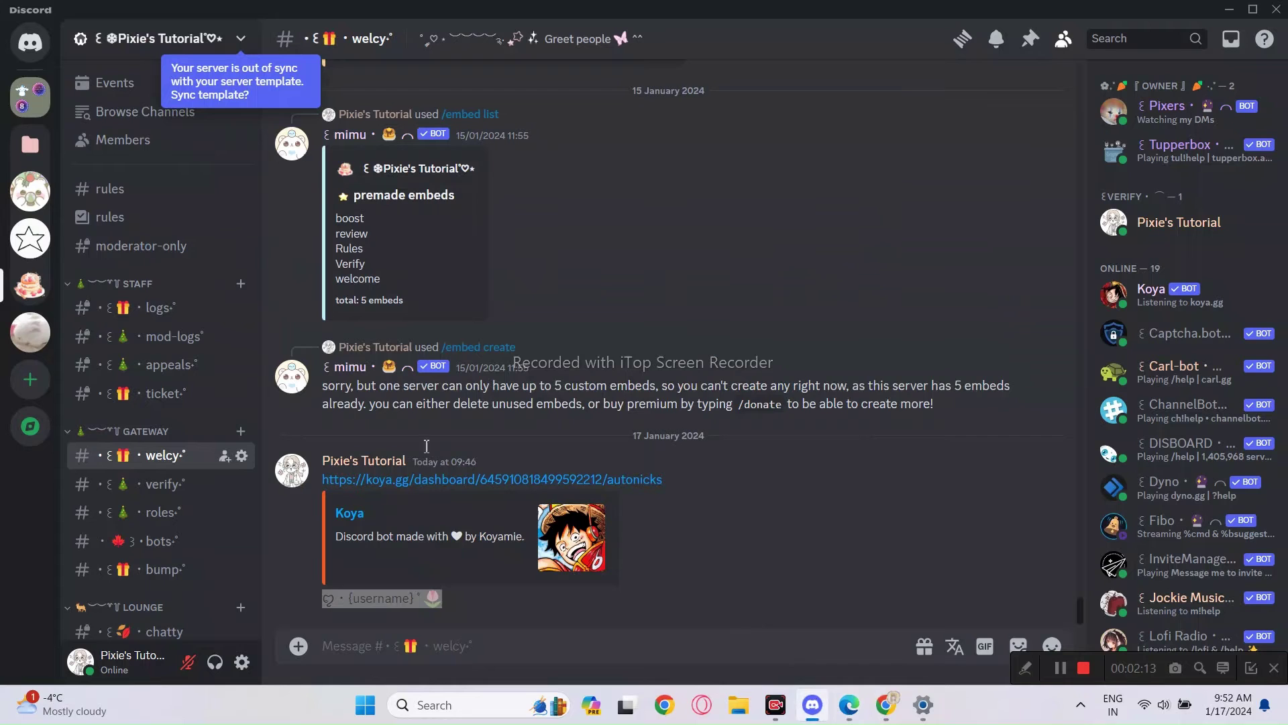
right_click(32, 289)
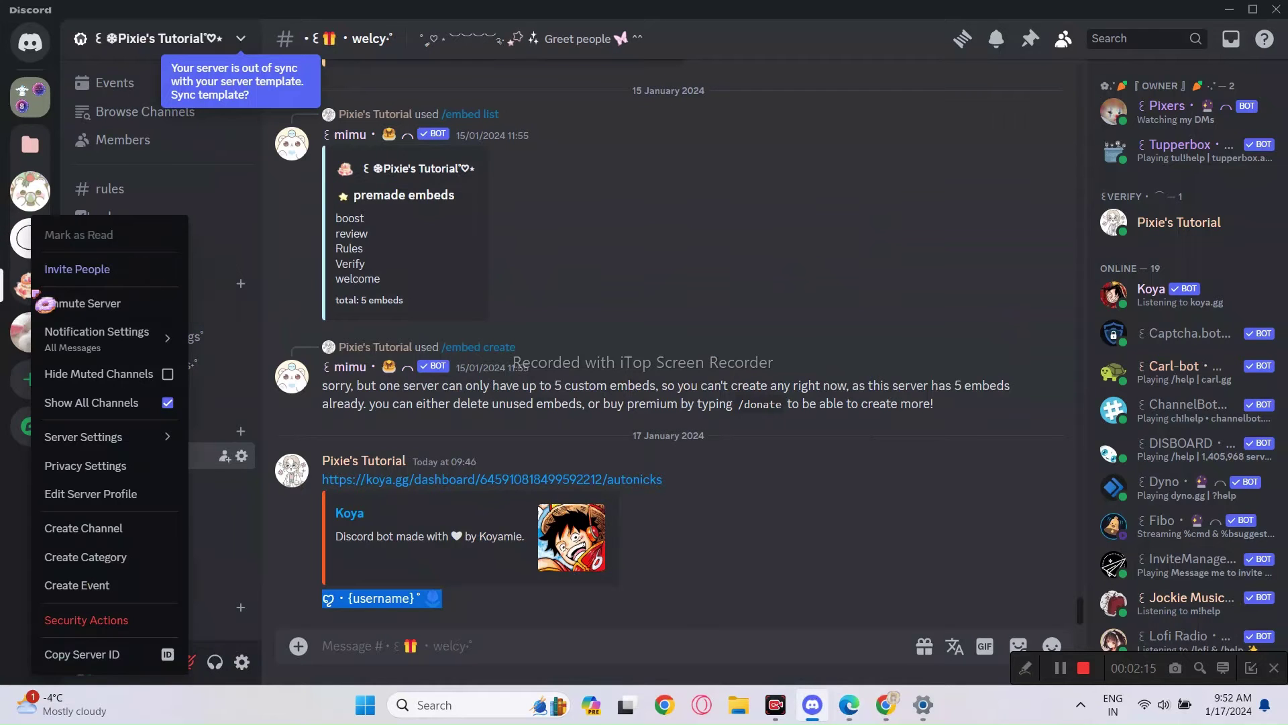
click(69, 275)
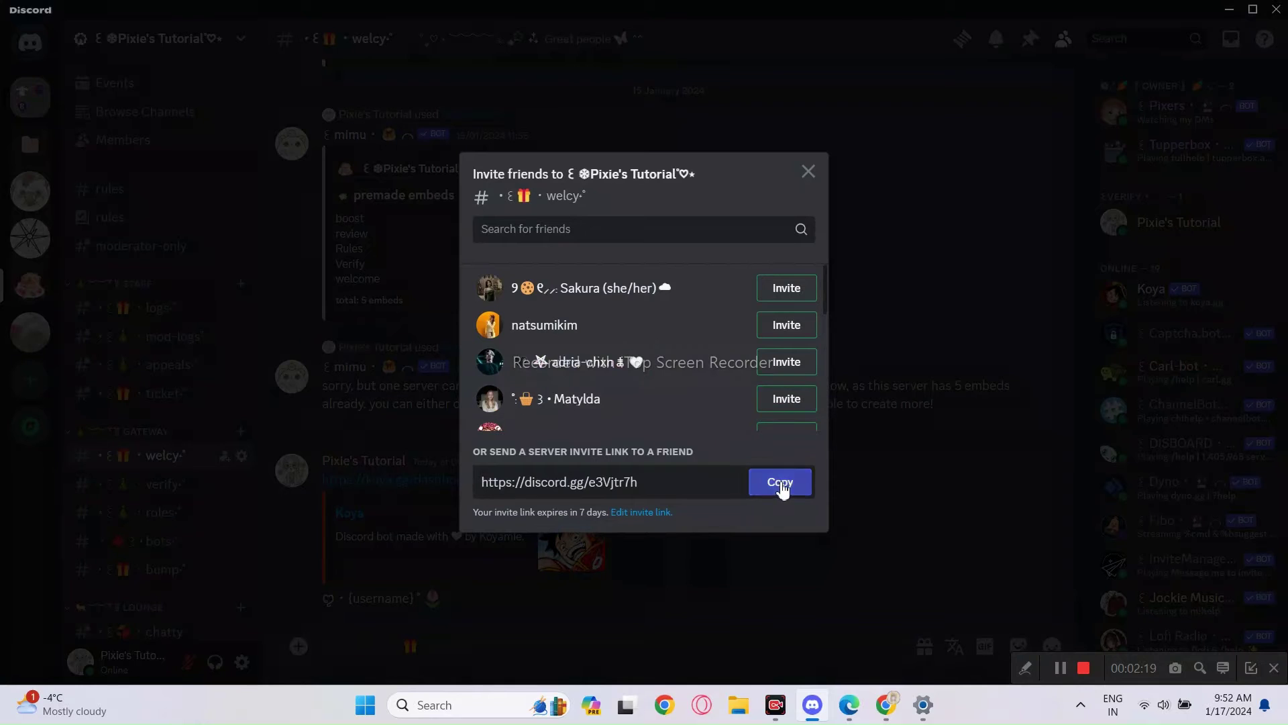
click(780, 483)
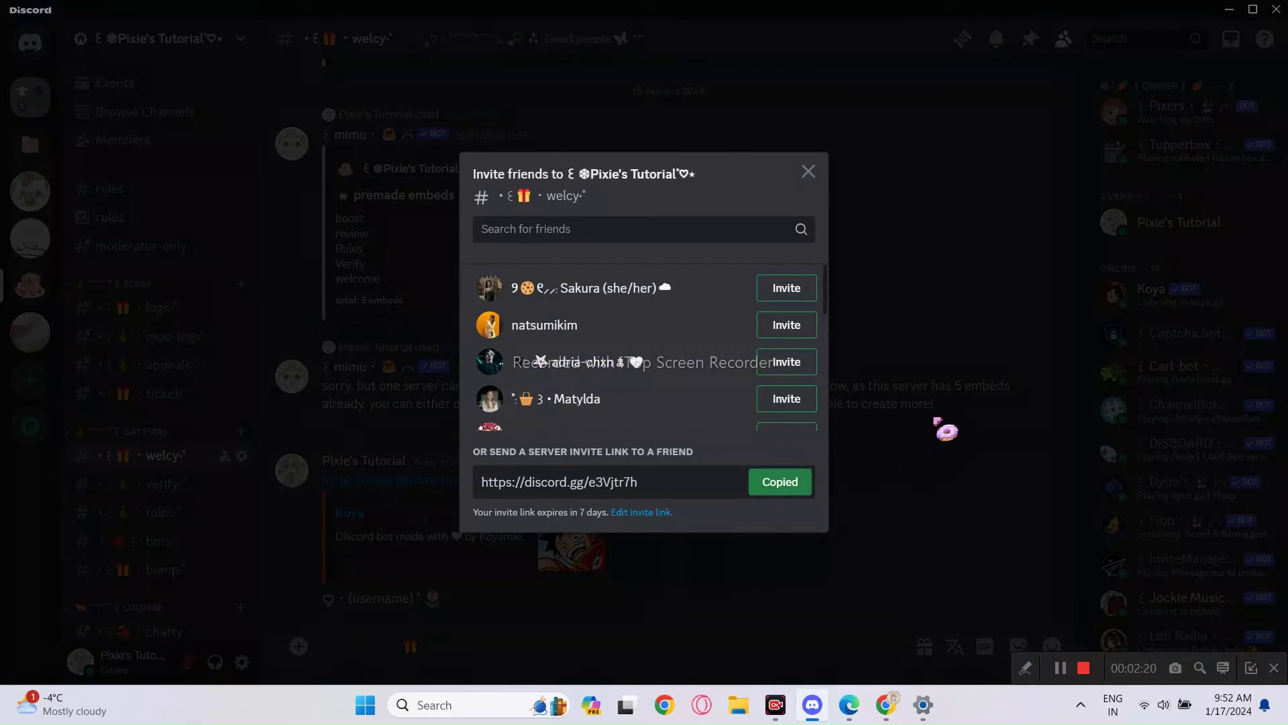
click(944, 427)
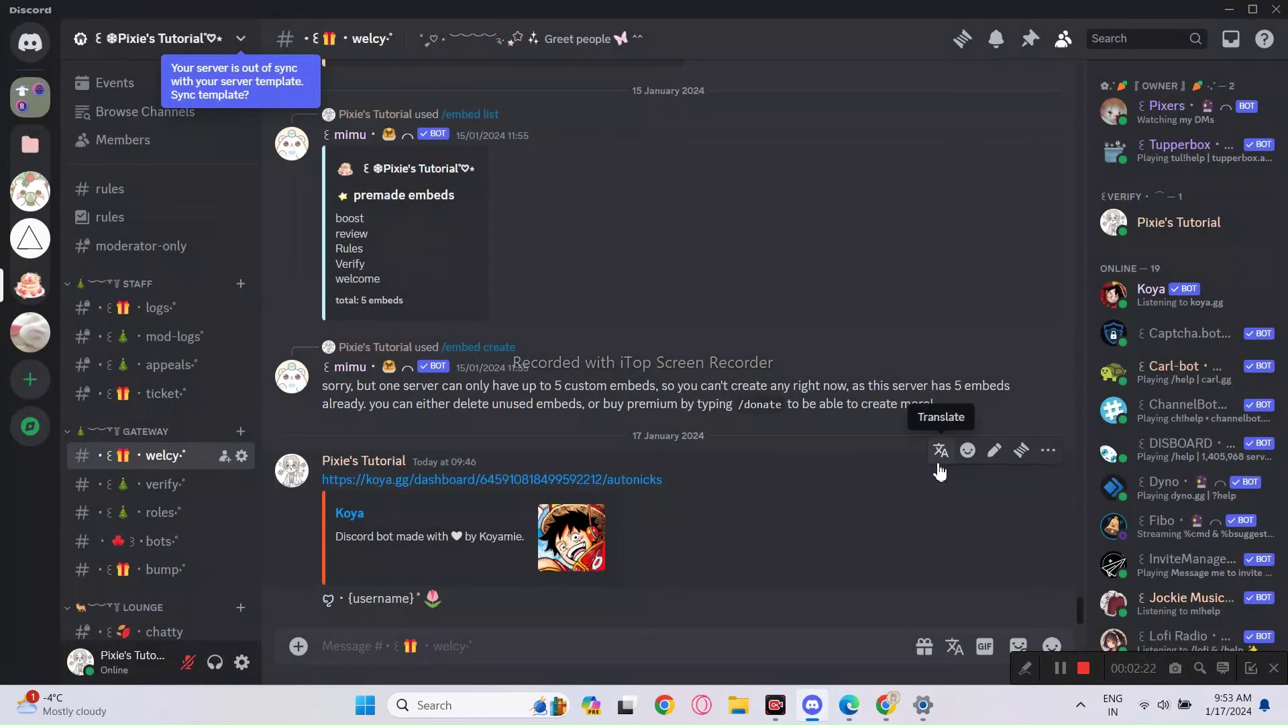
click(884, 698)
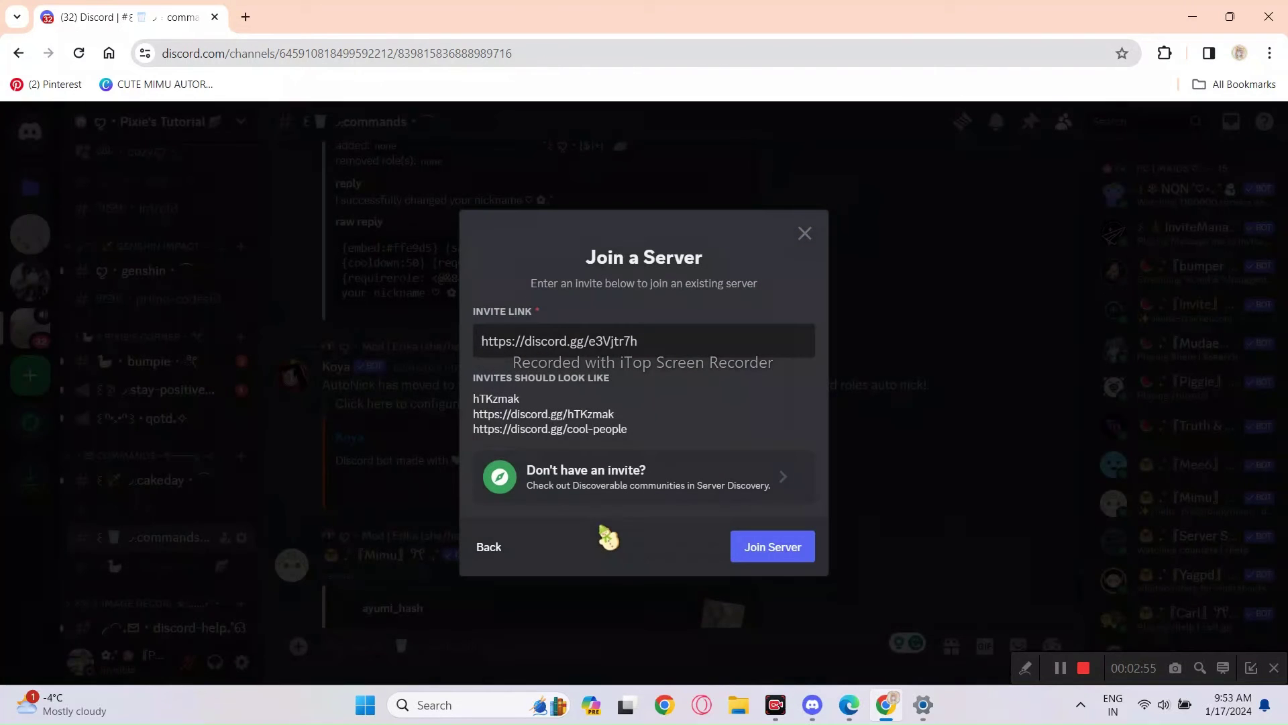
Join Pixie's Tutorial with the invite, confirm the test account's ღ • … 🌷 nickname, and clear stray text.
click(772, 557)
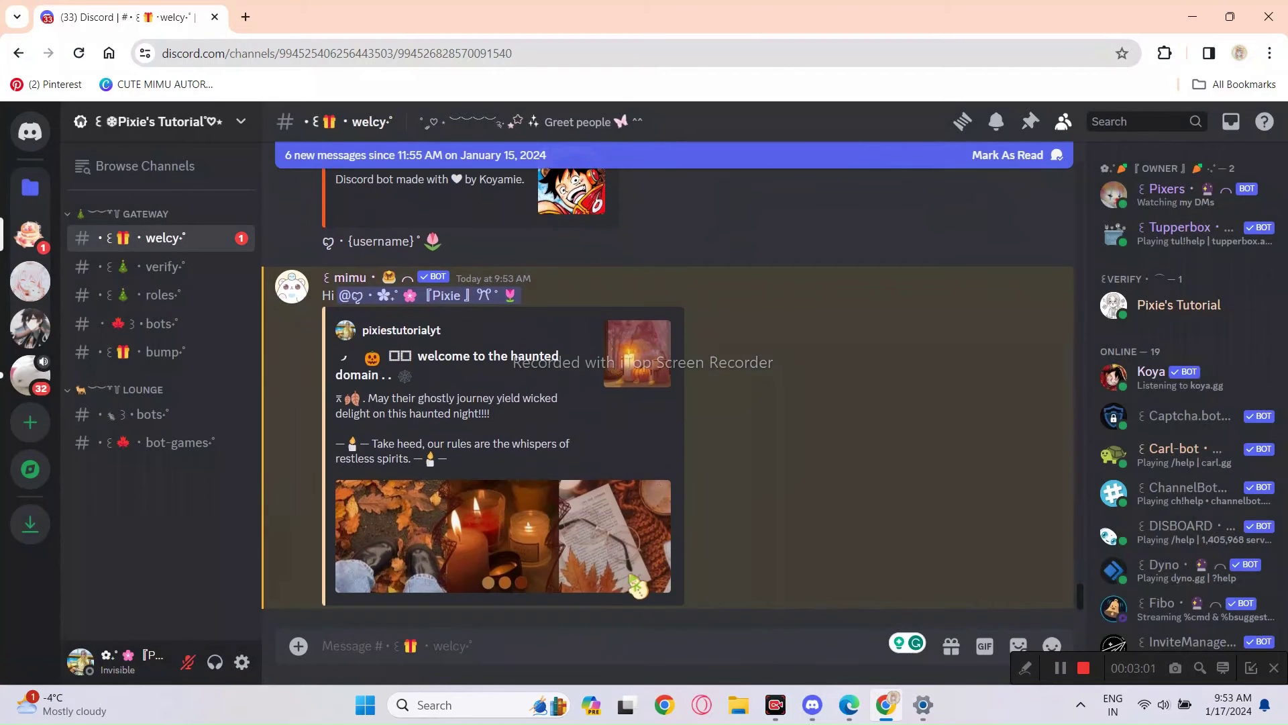
click(599, 650)
text(ssdsdsd)
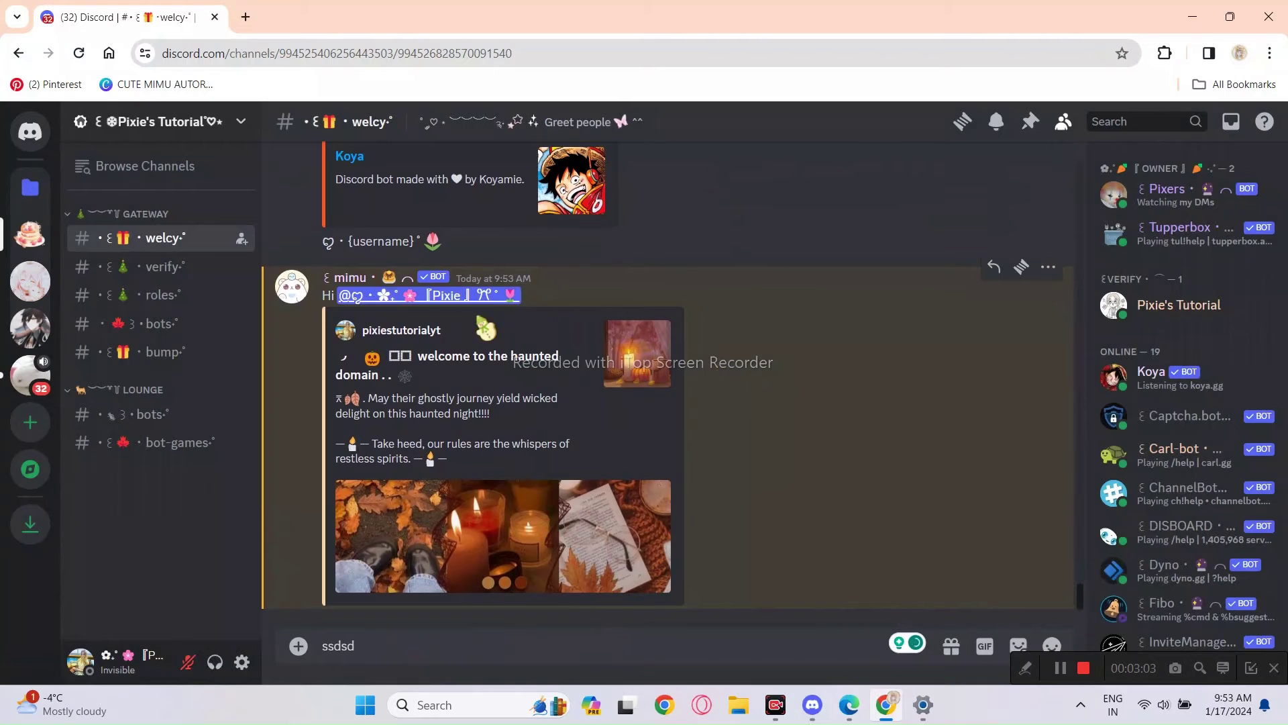
click(479, 296)
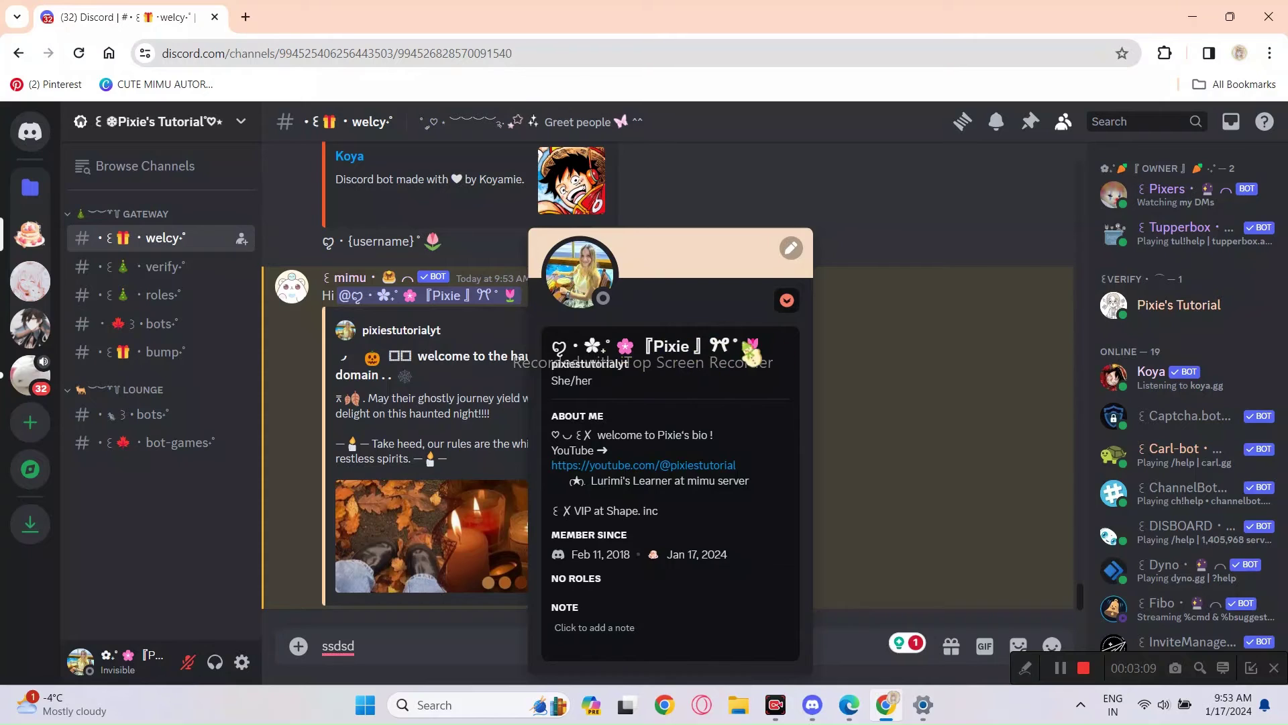
click(873, 396)
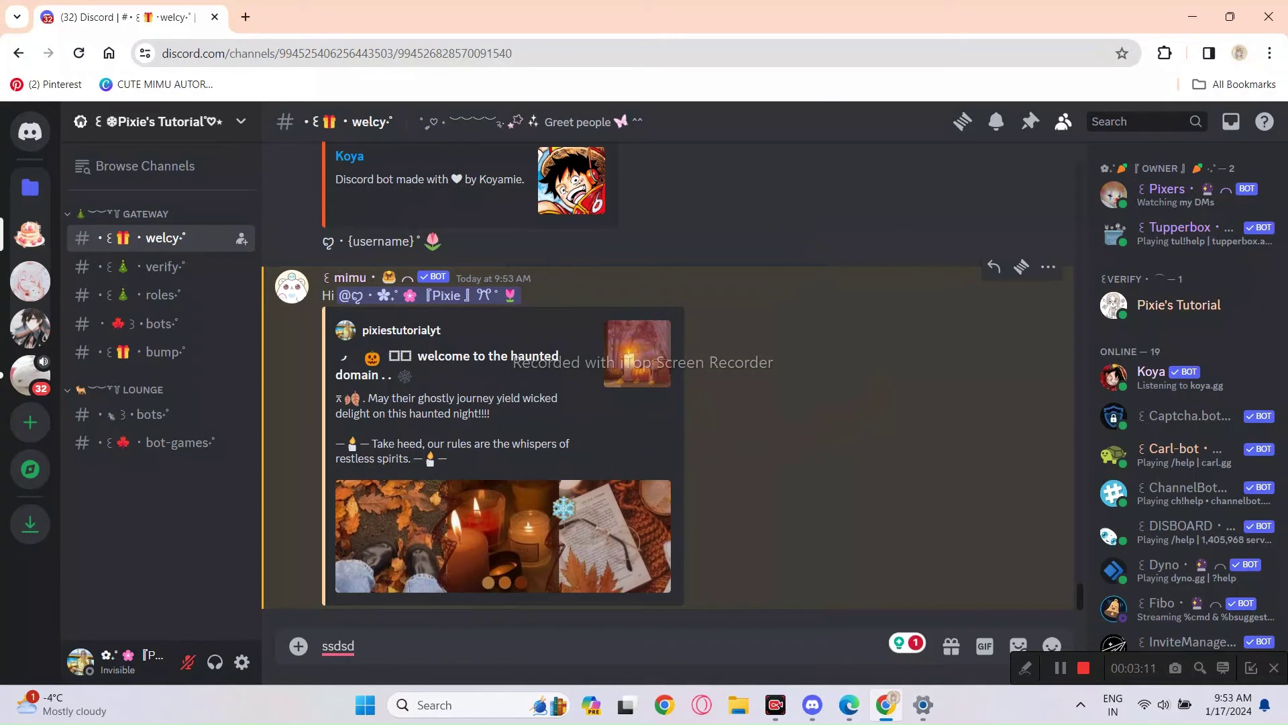
double_click(338, 646)
key(BackSpace)
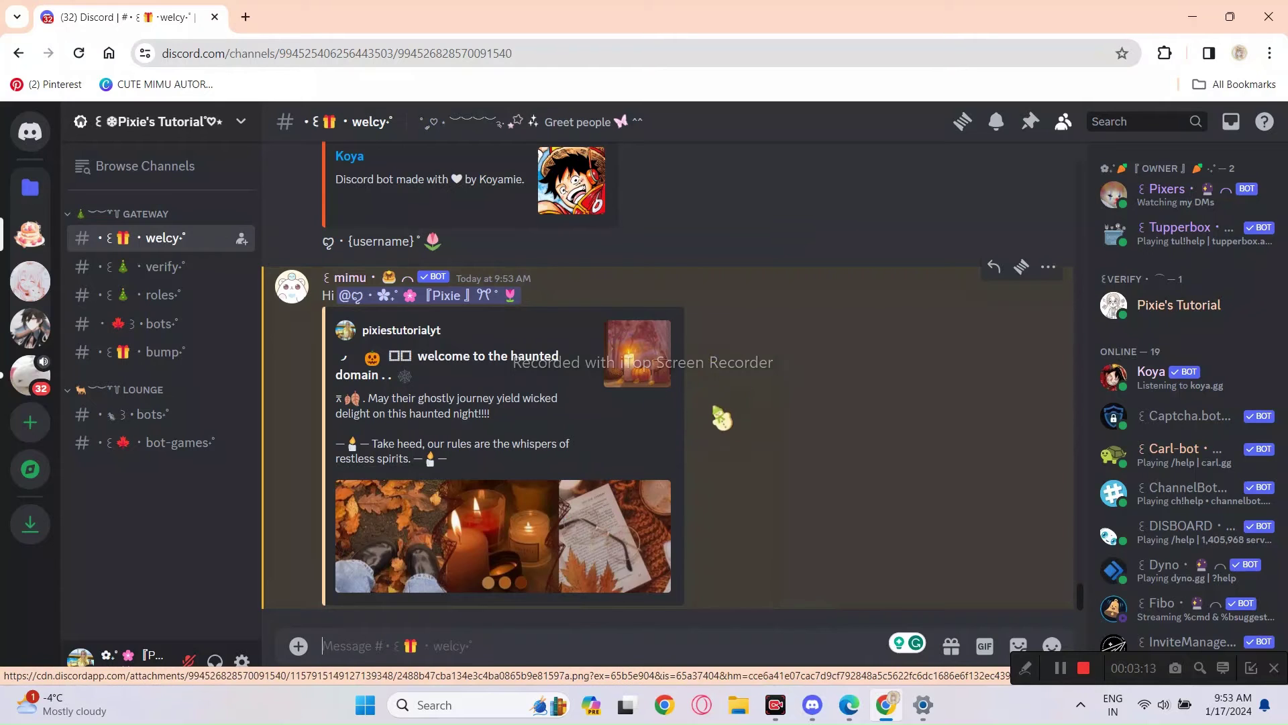
Switch to the other Pixie's Tutorial server and open the banner channel, then the png decor channel.
click(812, 704)
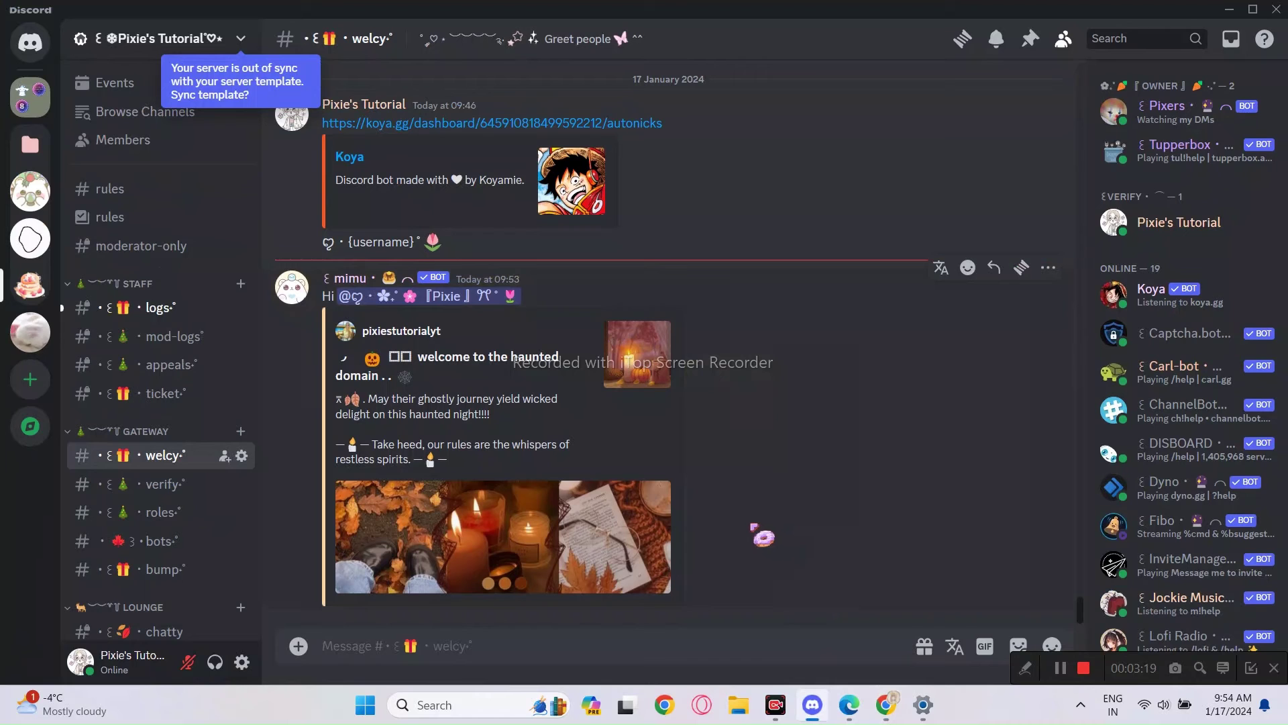
click(26, 343)
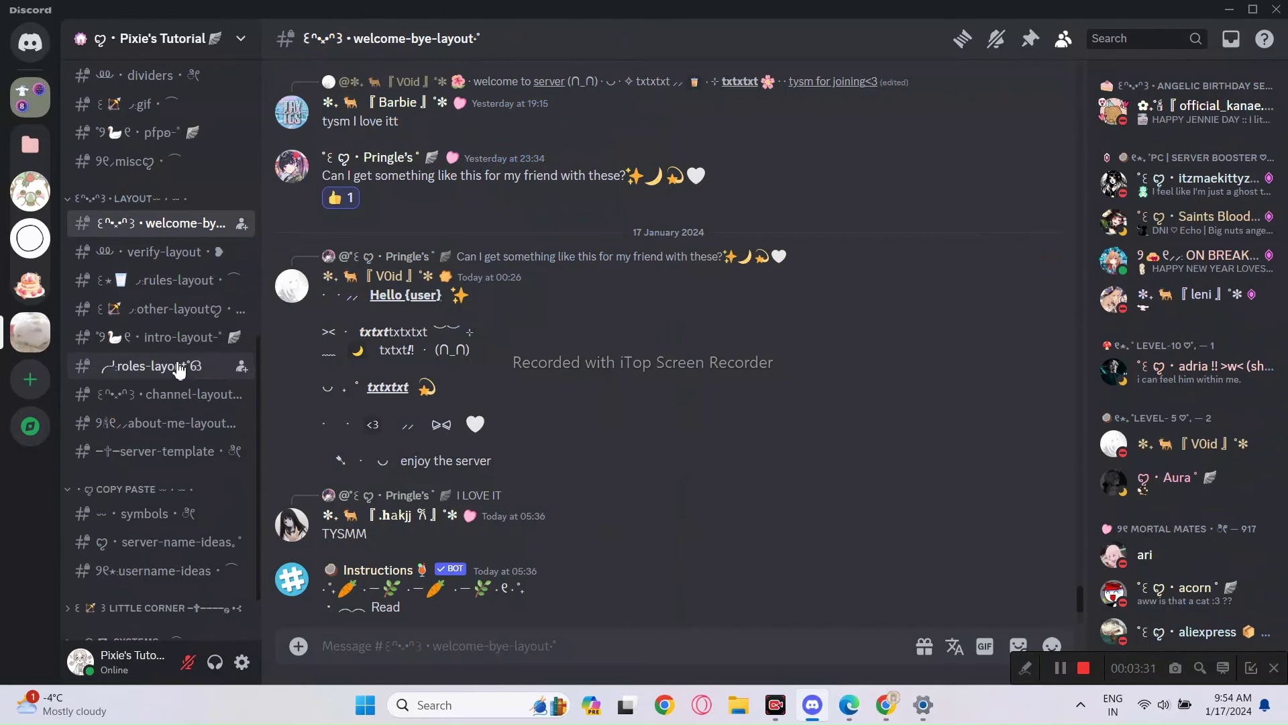
scroll(179, 369, down, 2)
scroll(178, 376, up, 3)
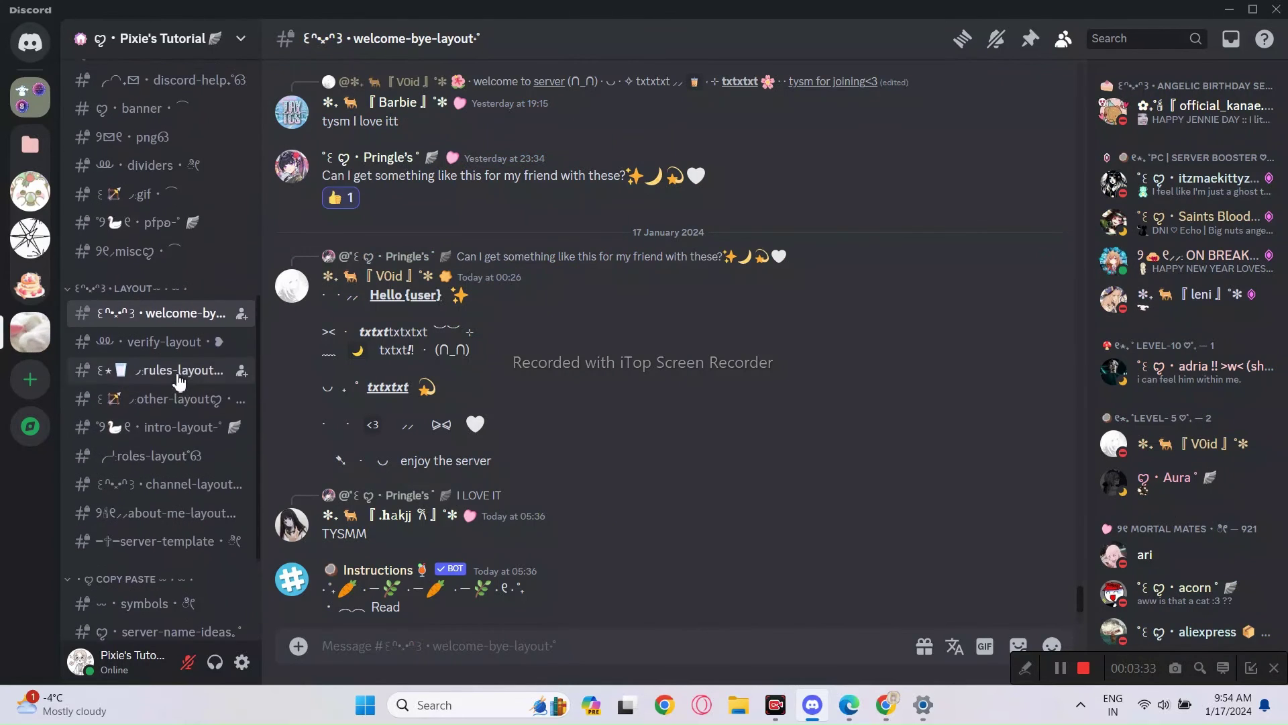
scroll(177, 375, up, 2)
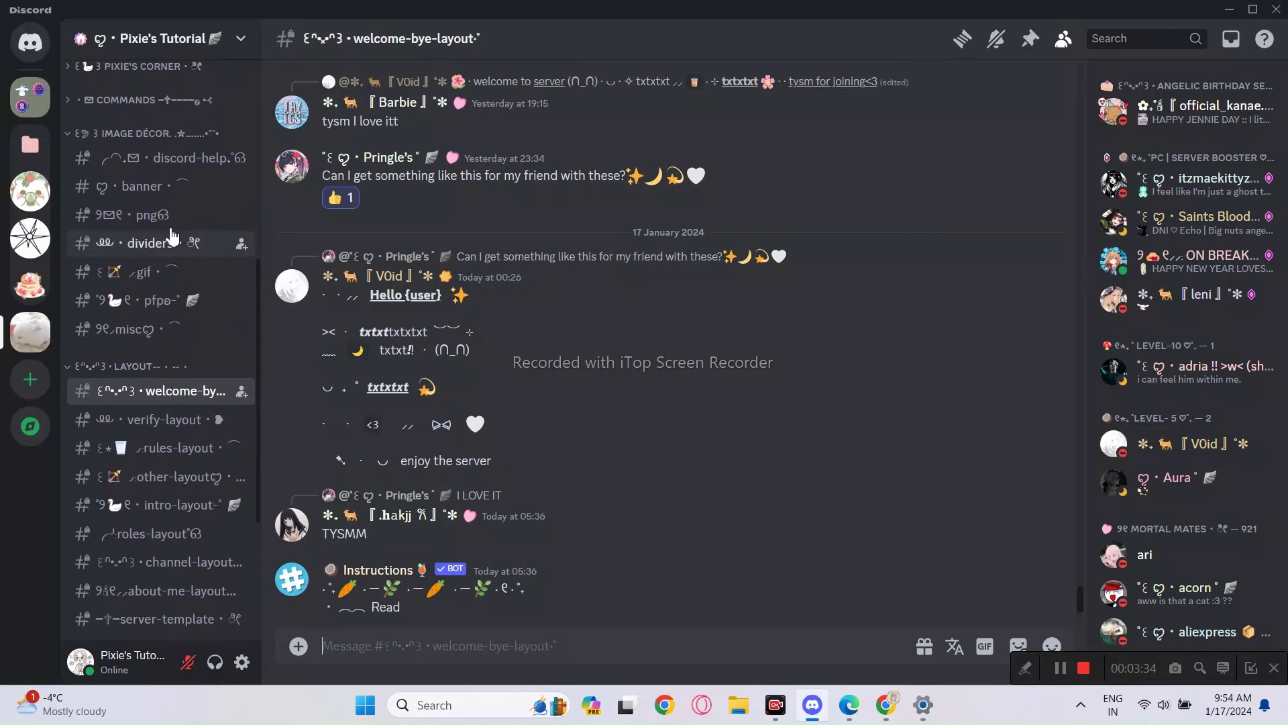
click(156, 192)
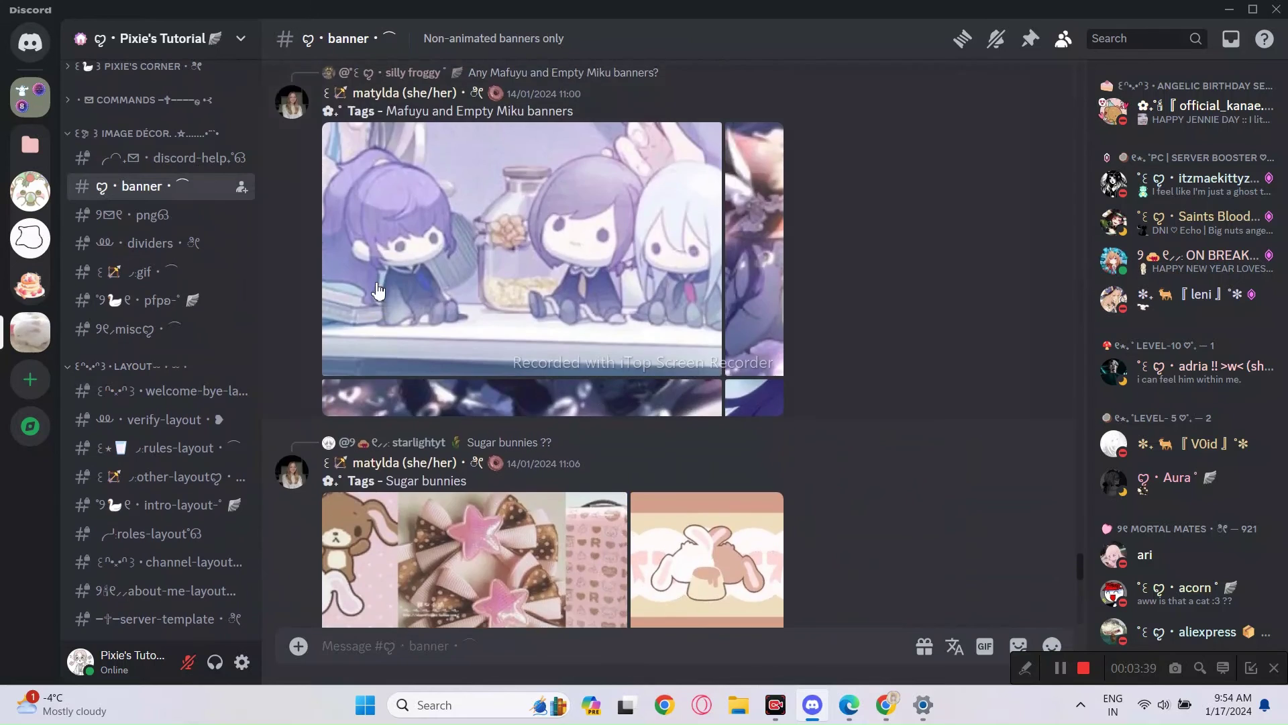
click(159, 218)
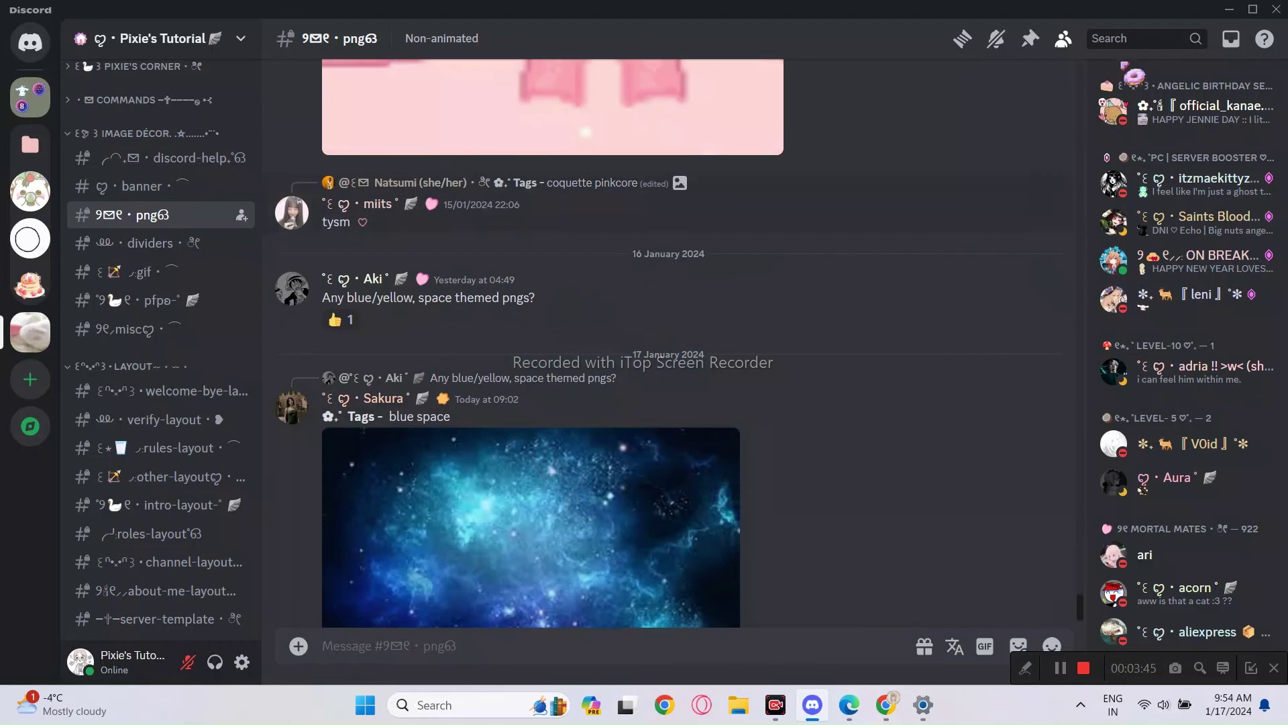
Expand GENSHIN IMPACT and LOUNGE, then open chatty and scroll up through Mimu's welcome messages.
click(171, 384)
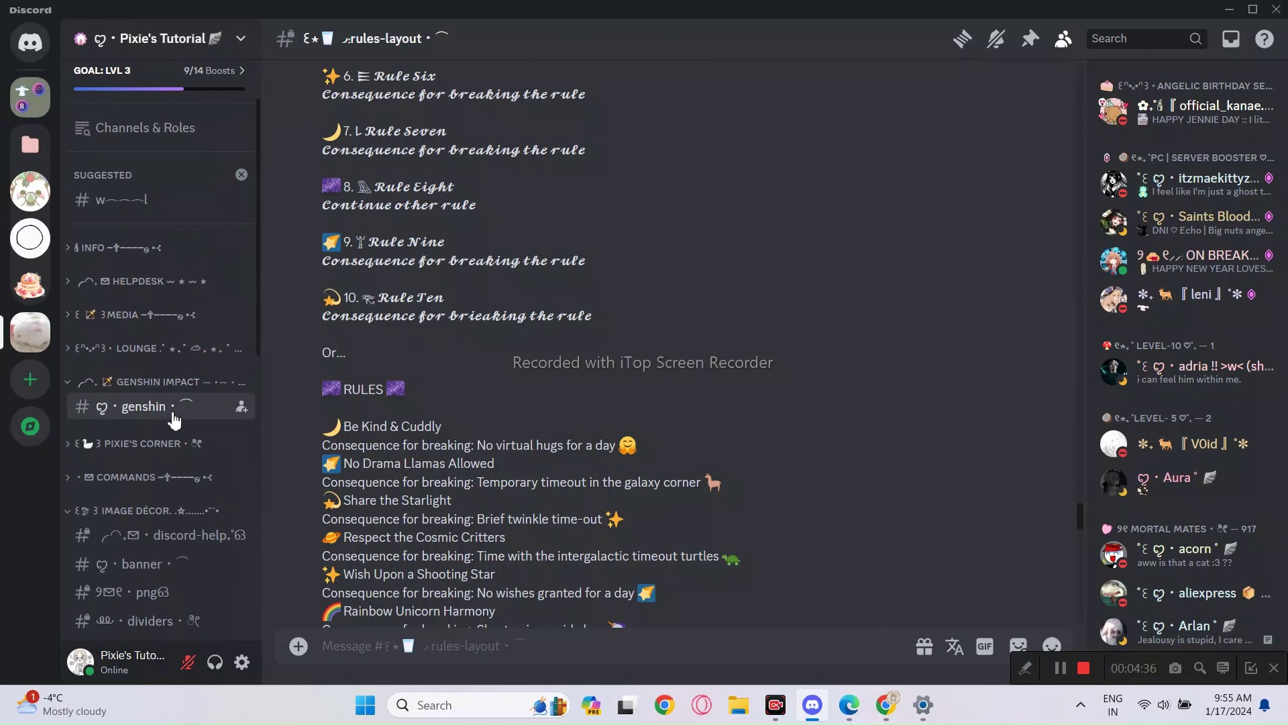
click(174, 416)
click(167, 348)
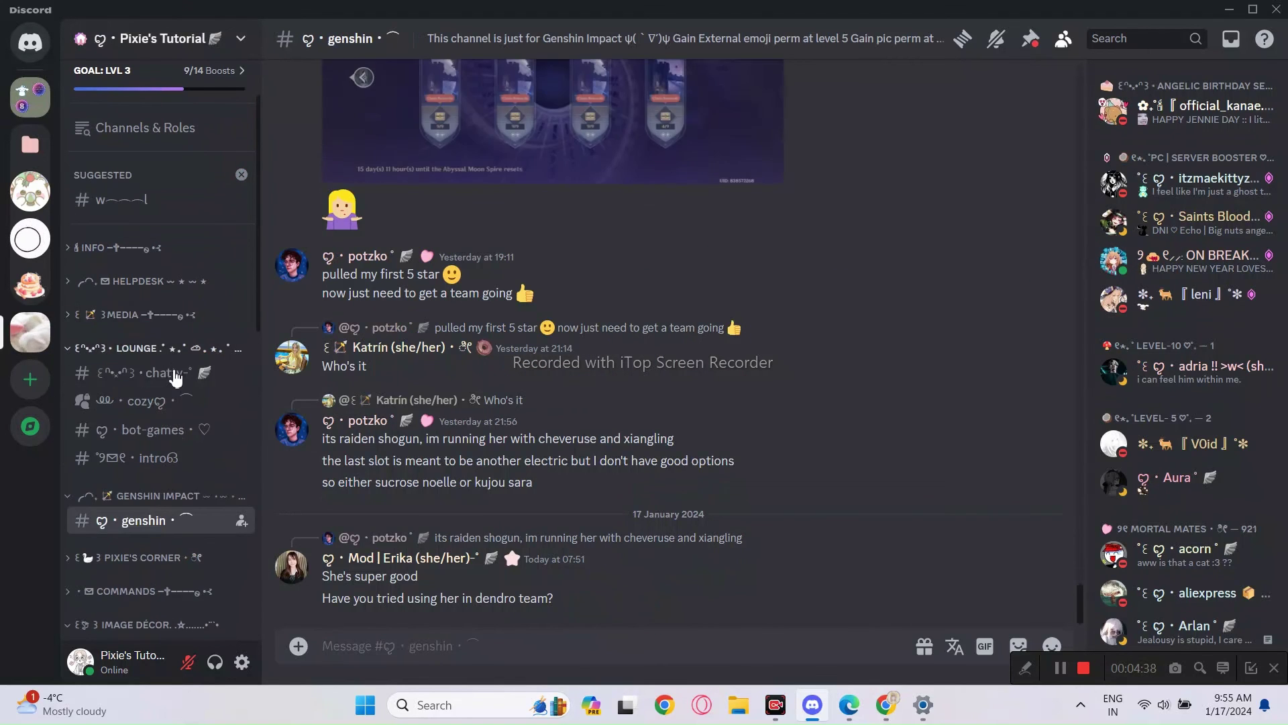
click(175, 384)
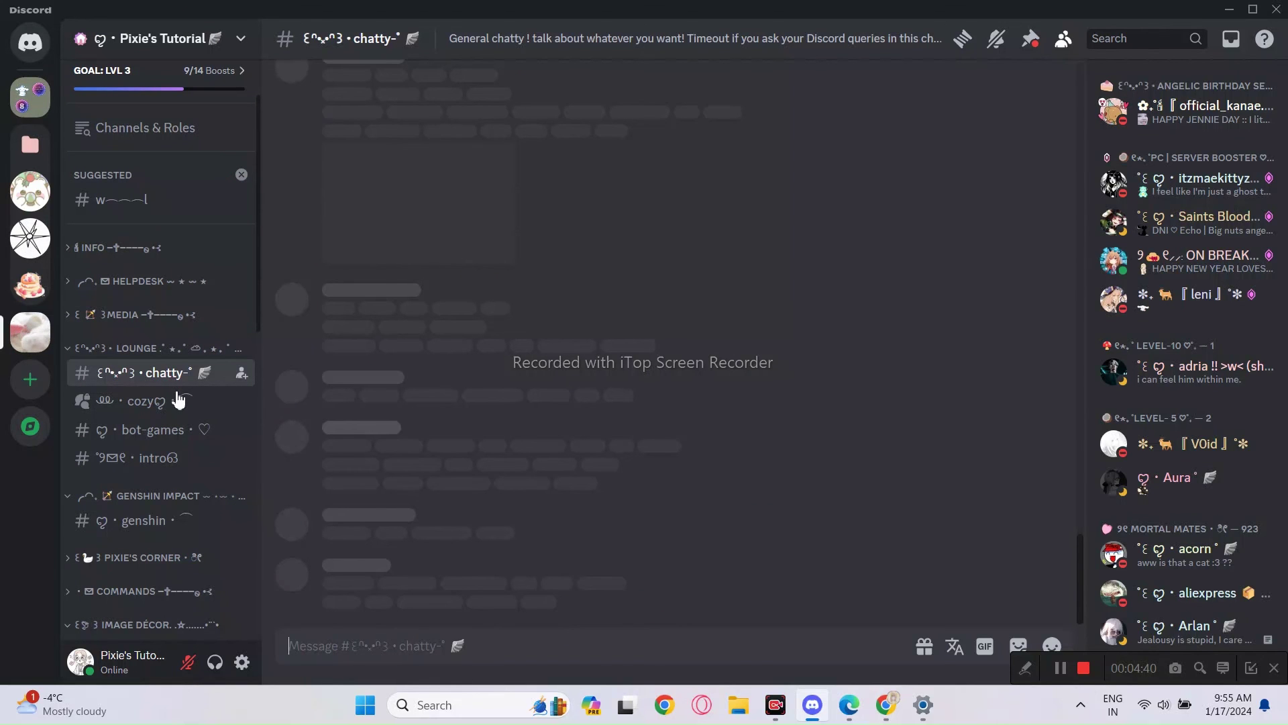
scroll(833, 452, up, 10)
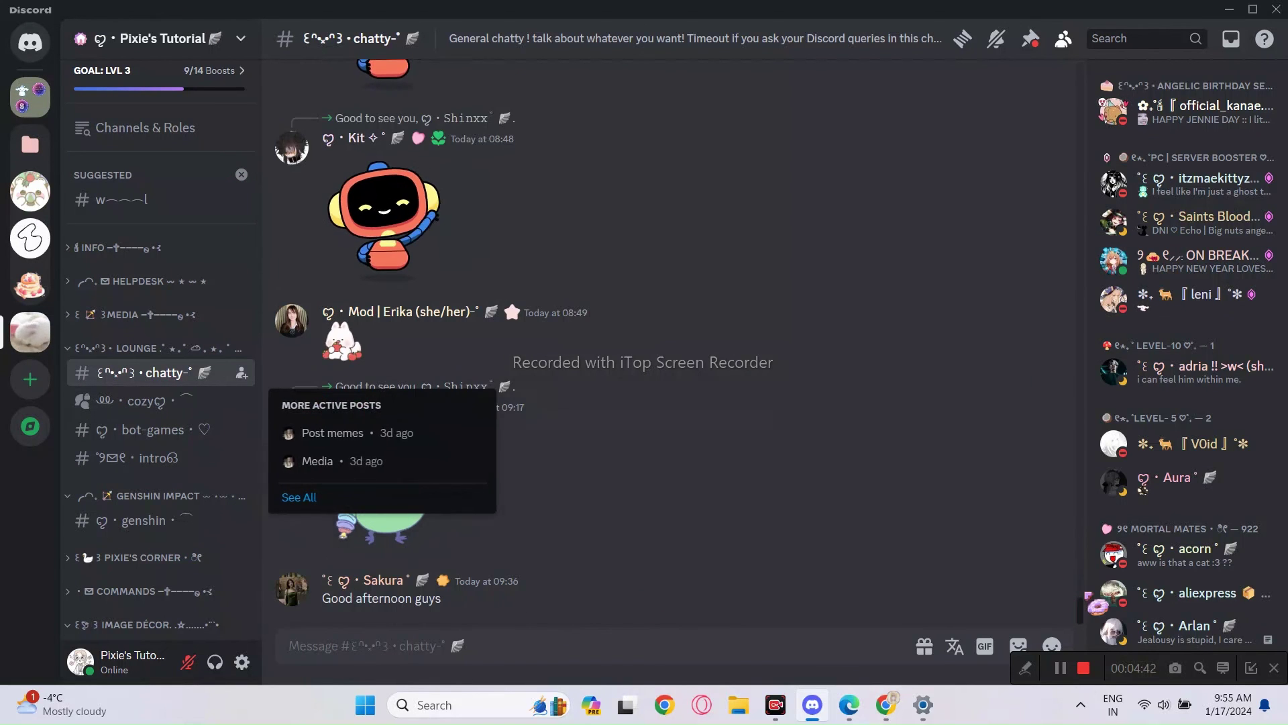
scroll(1082, 575, up, 10)
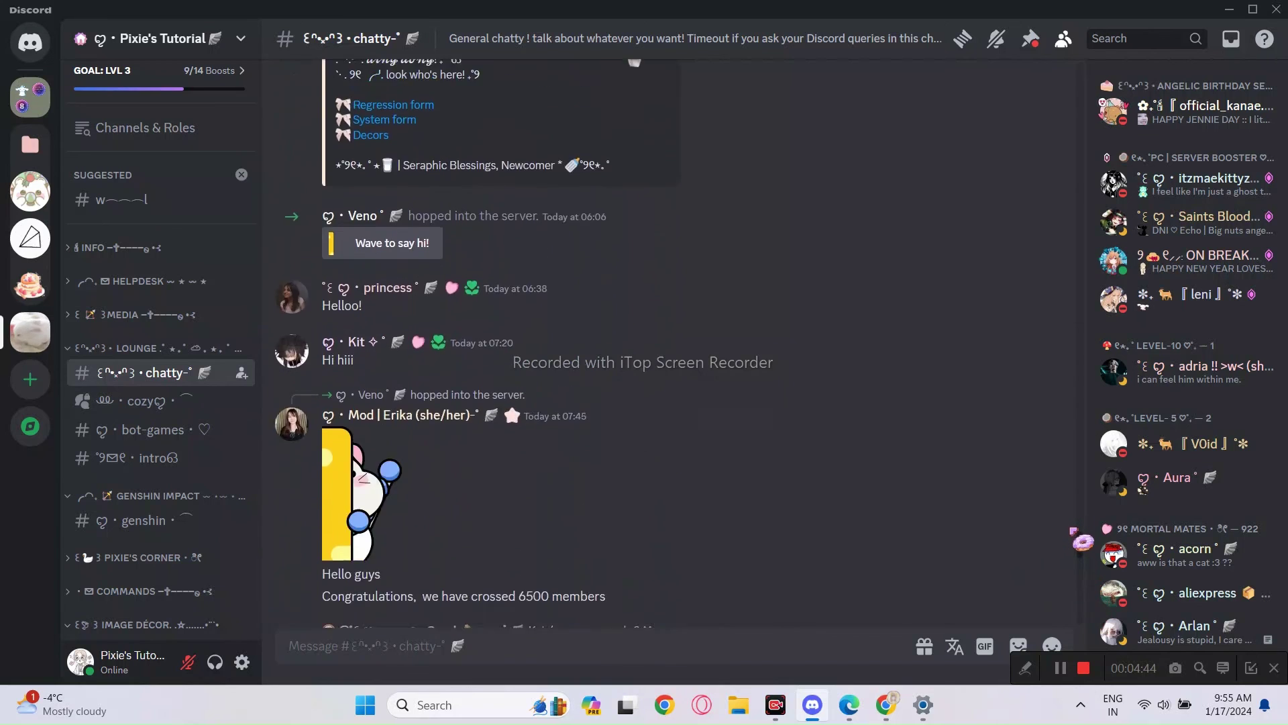
scroll(1073, 500, up, 10)
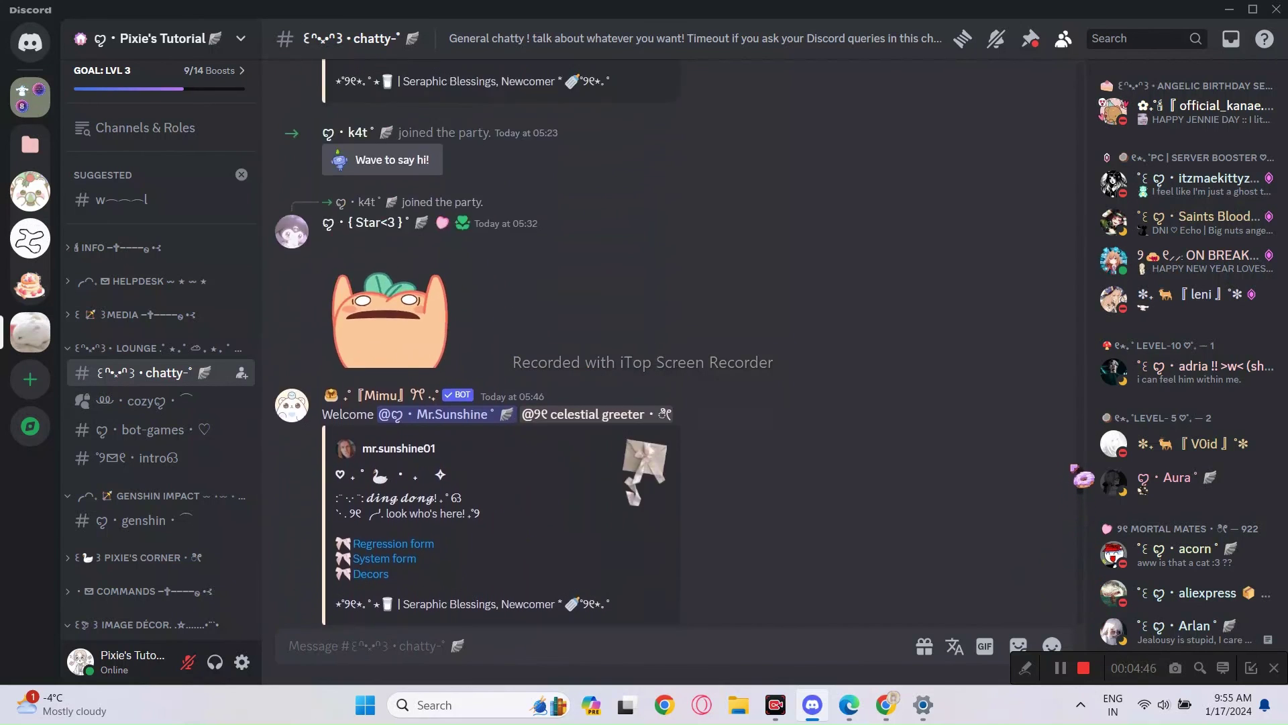
scroll(1079, 446, up, 10)
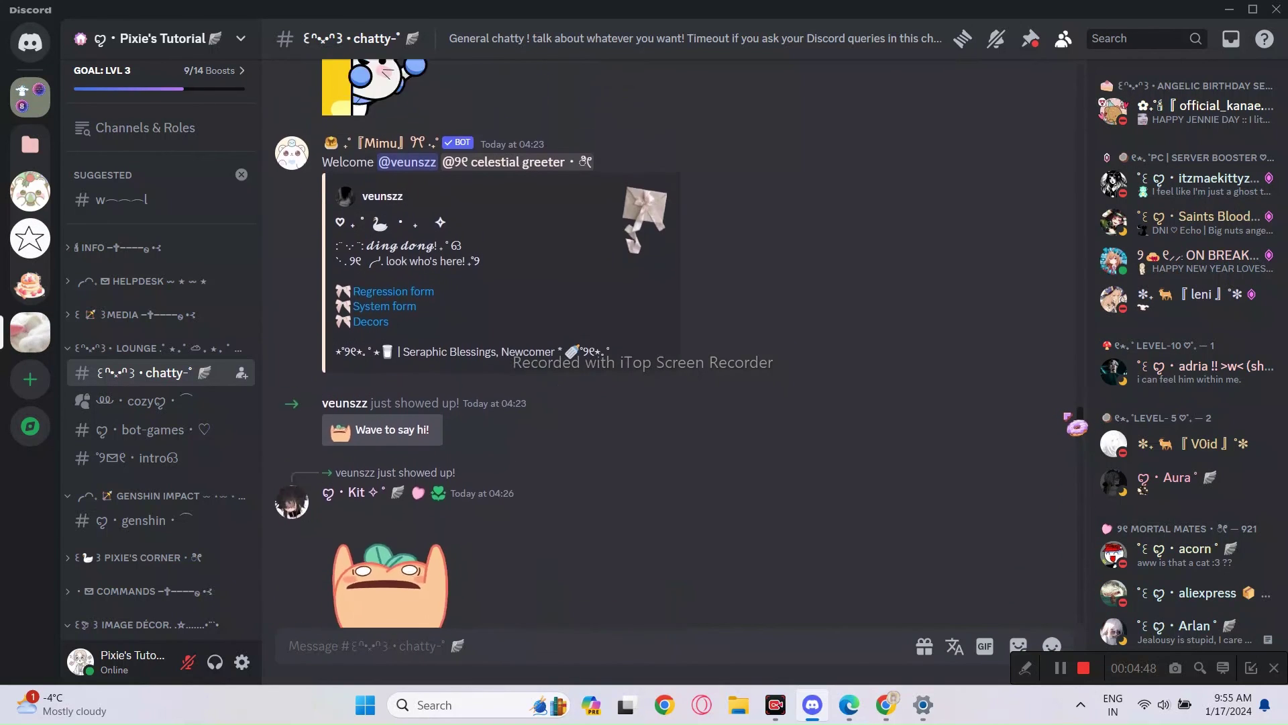
scroll(1072, 417, up, 2)
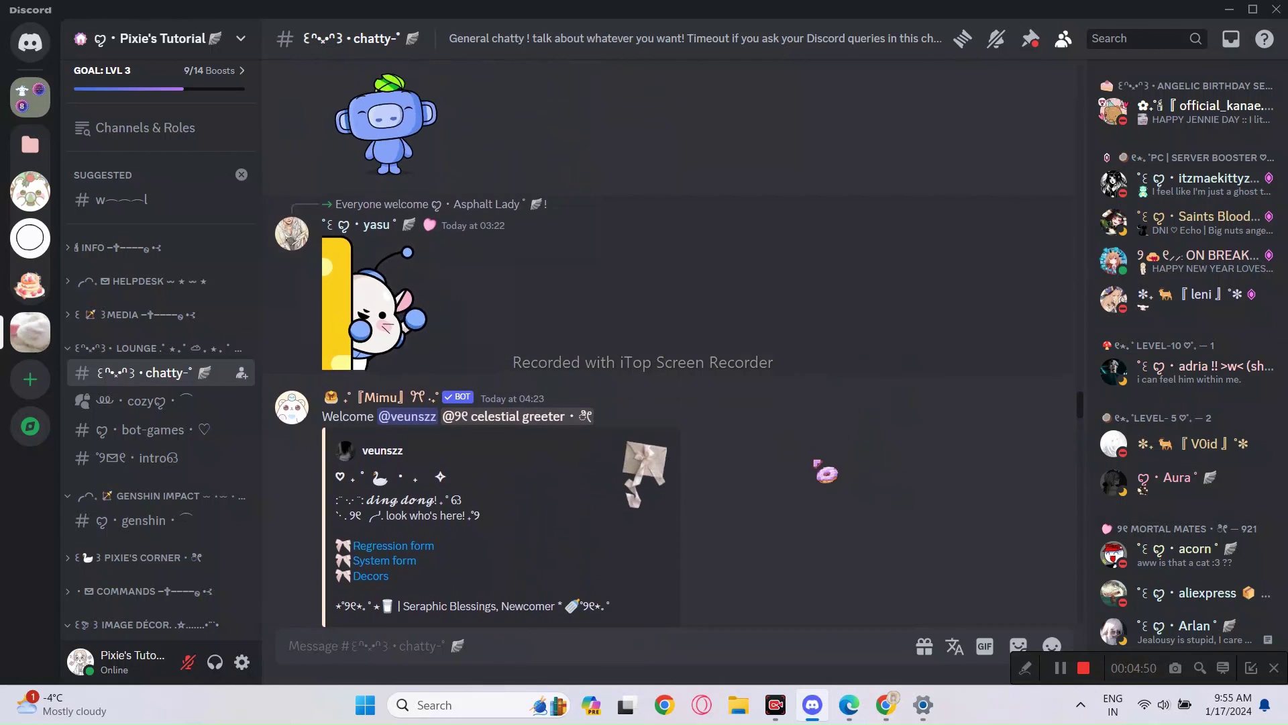